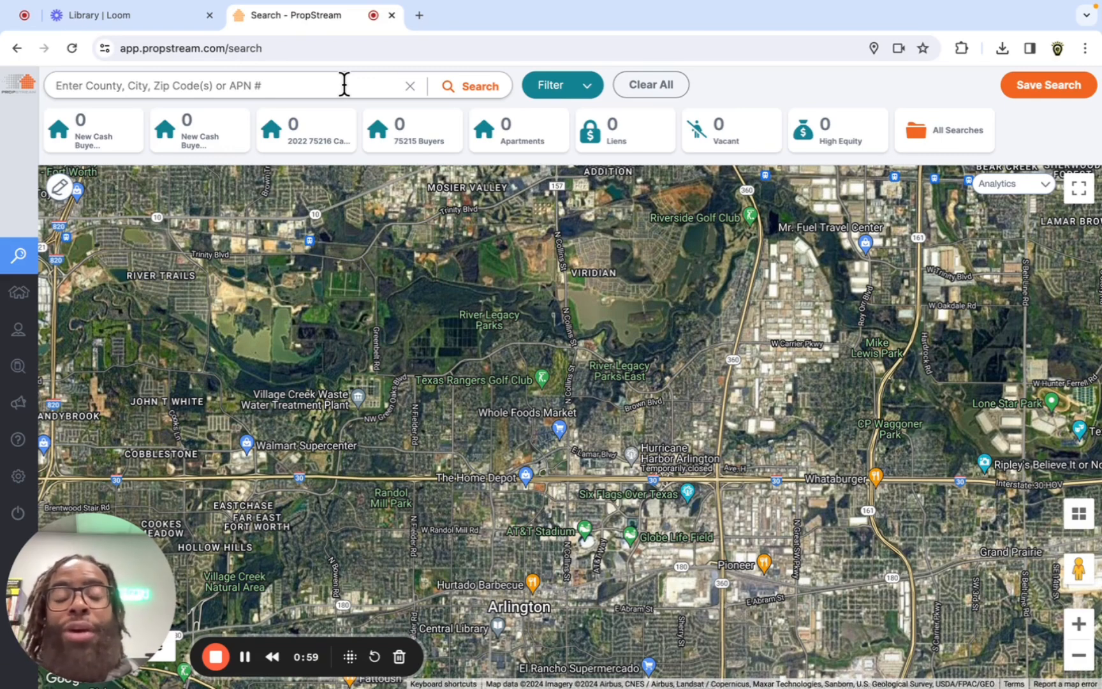
- Search for properties in Paris, TX
{"action": "left_click", "coordinate": [345, 85]}
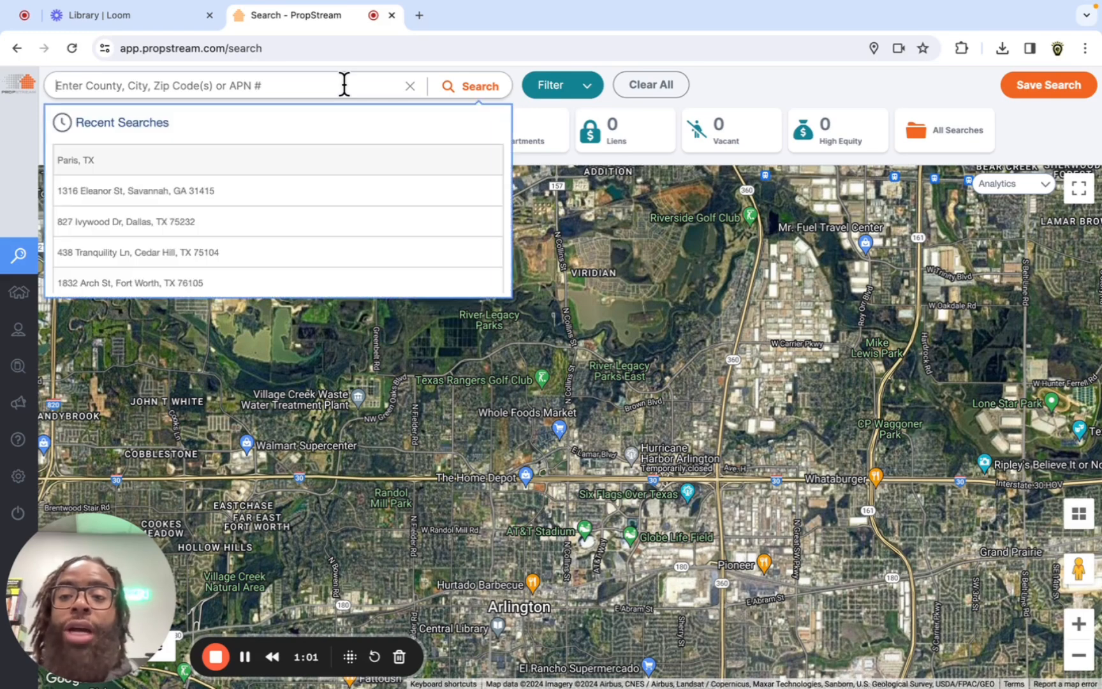
{"action": "type", "text": "paris"}
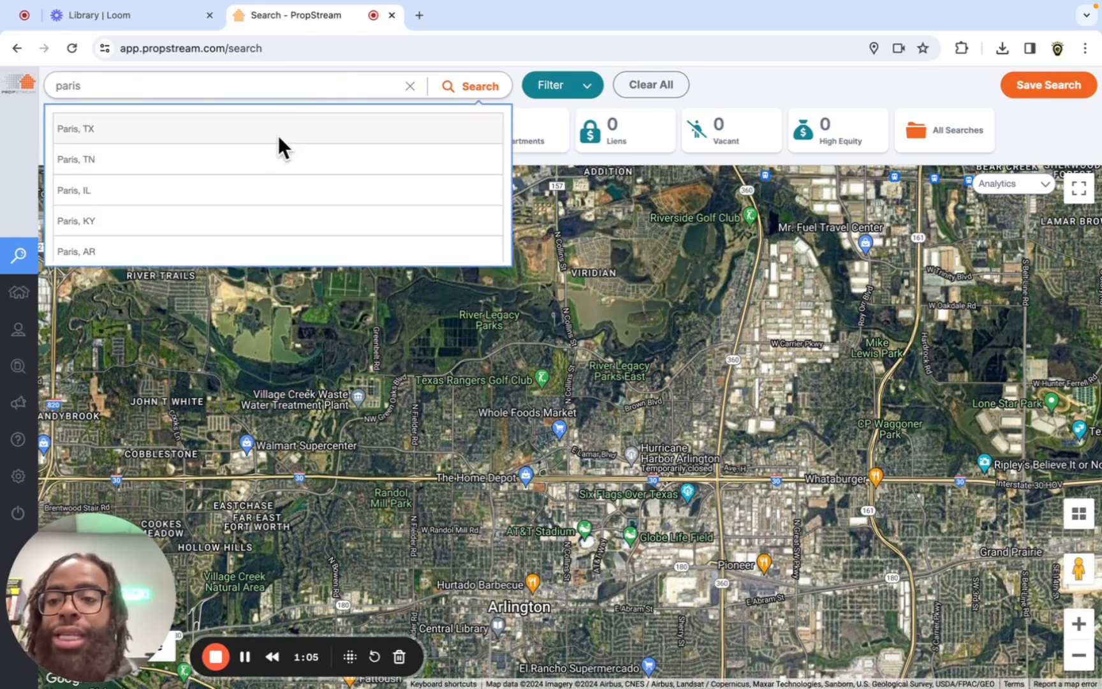
{"action": "left_click", "coordinate": [279, 132]}
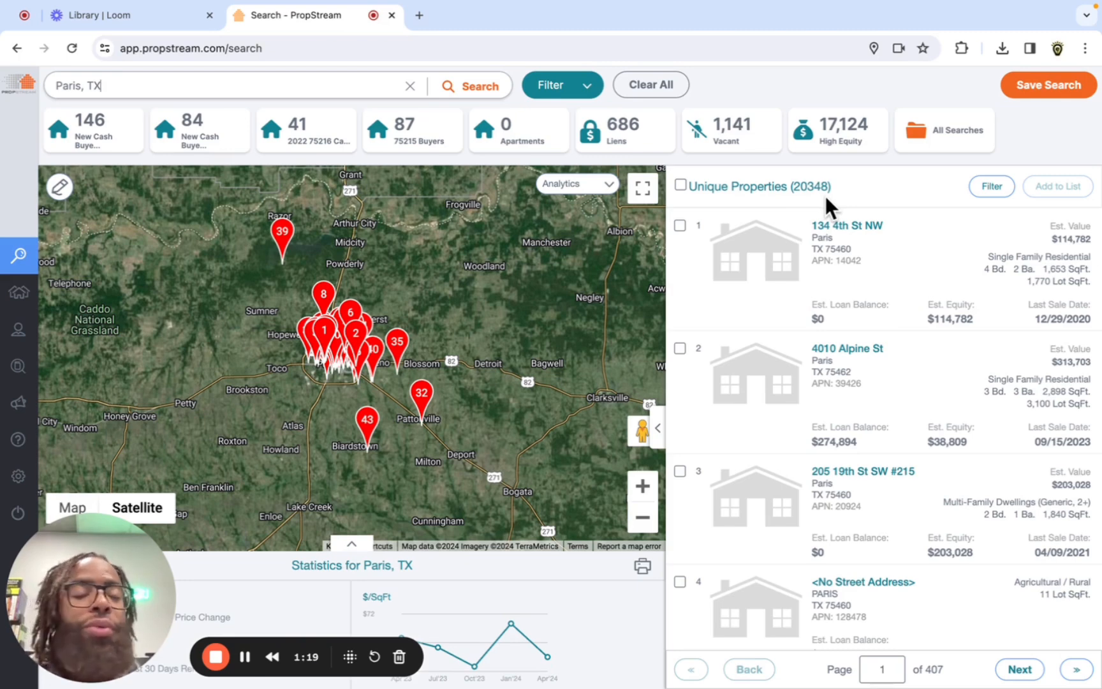
- Filter the search to properties that are not owner occupied and have the Residential classification
{"action": "left_click", "coordinate": [590, 94]}
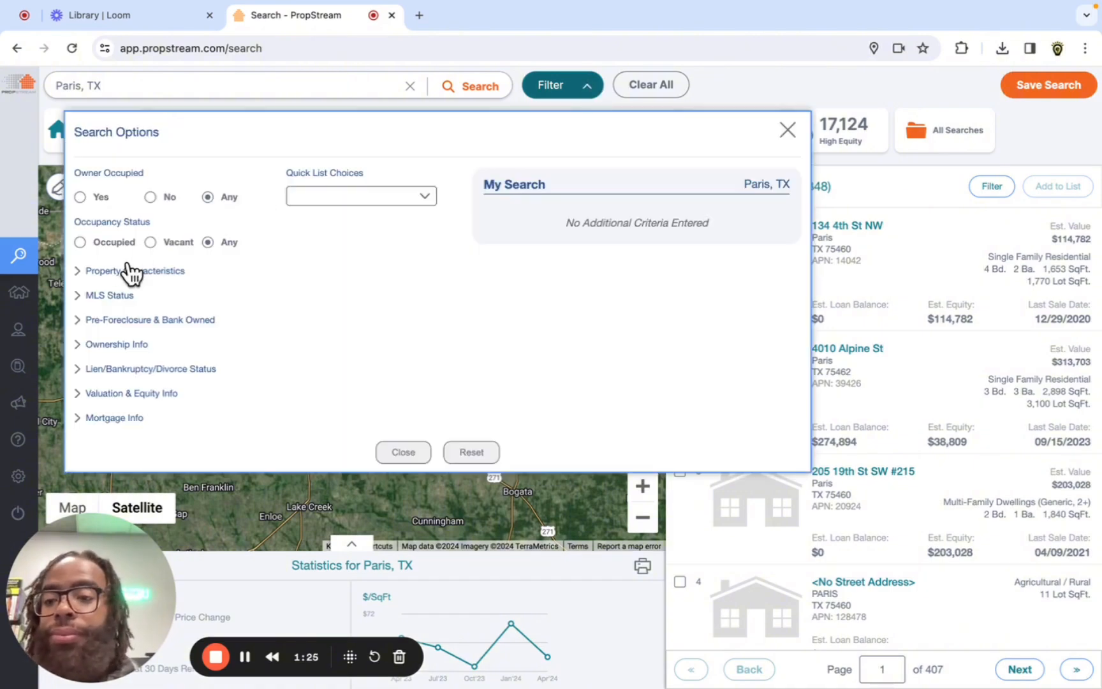
{"action": "left_click", "coordinate": [151, 196]}
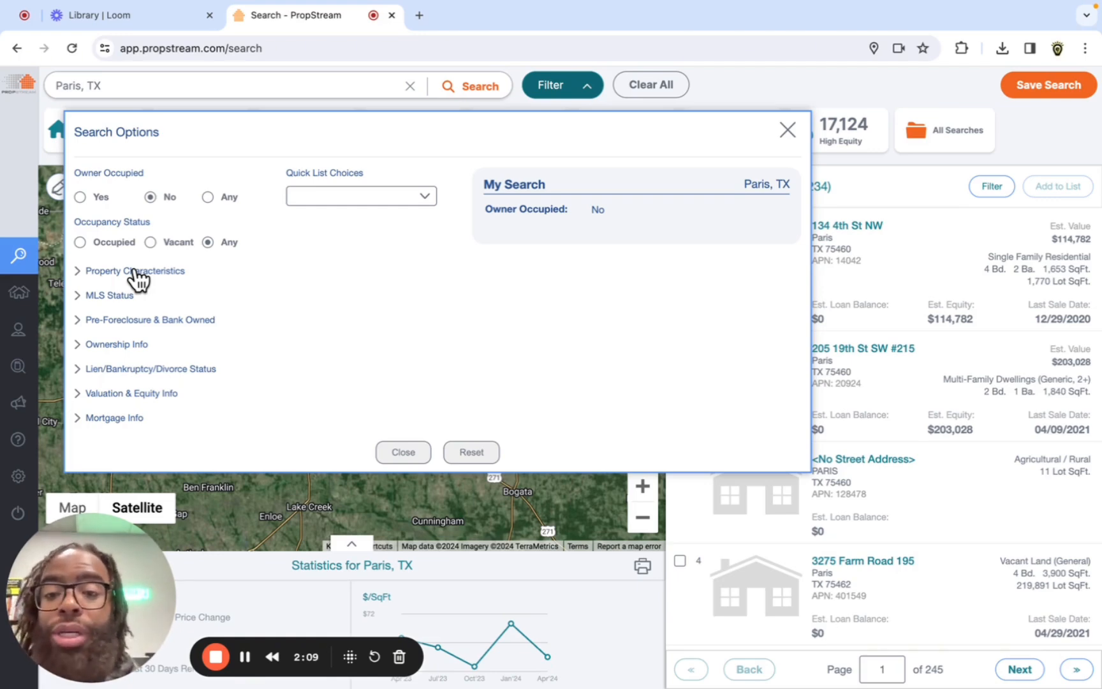
{"action": "left_click", "coordinate": [135, 274]}
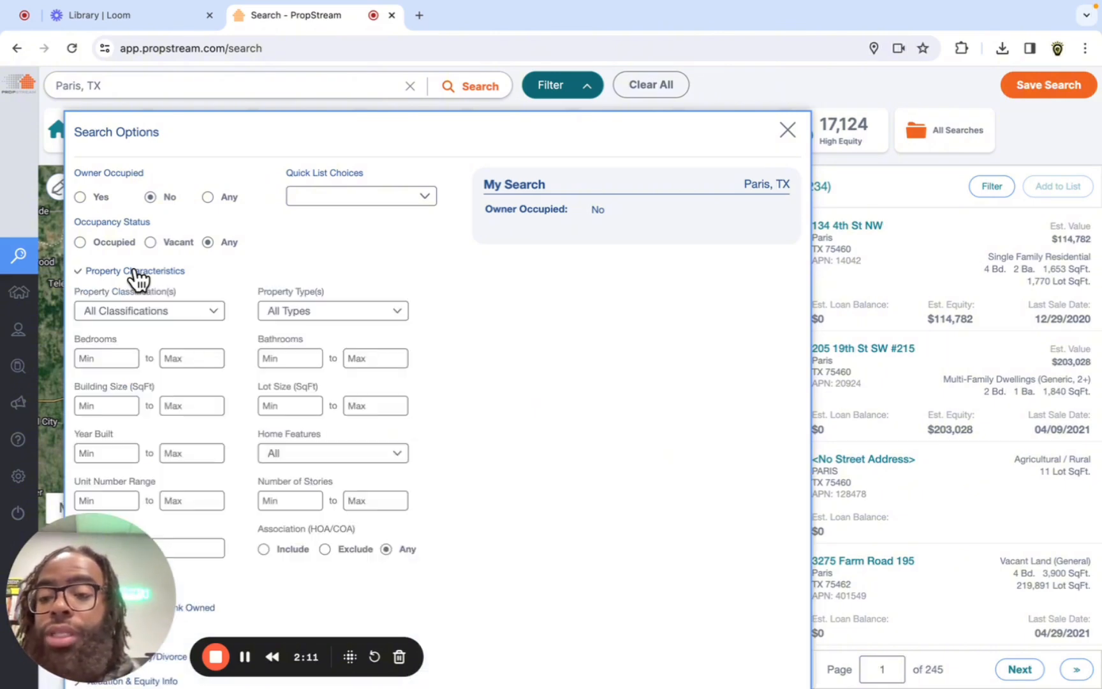
{"action": "left_click", "coordinate": [207, 322]}
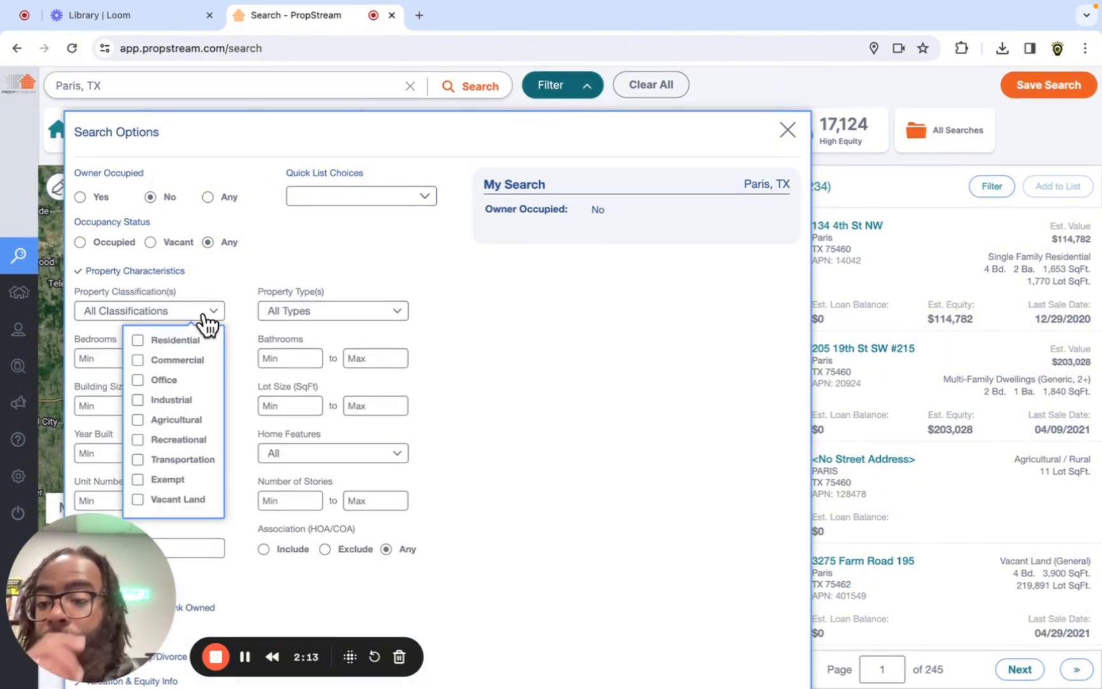
{"action": "left_click", "coordinate": [139, 339]}
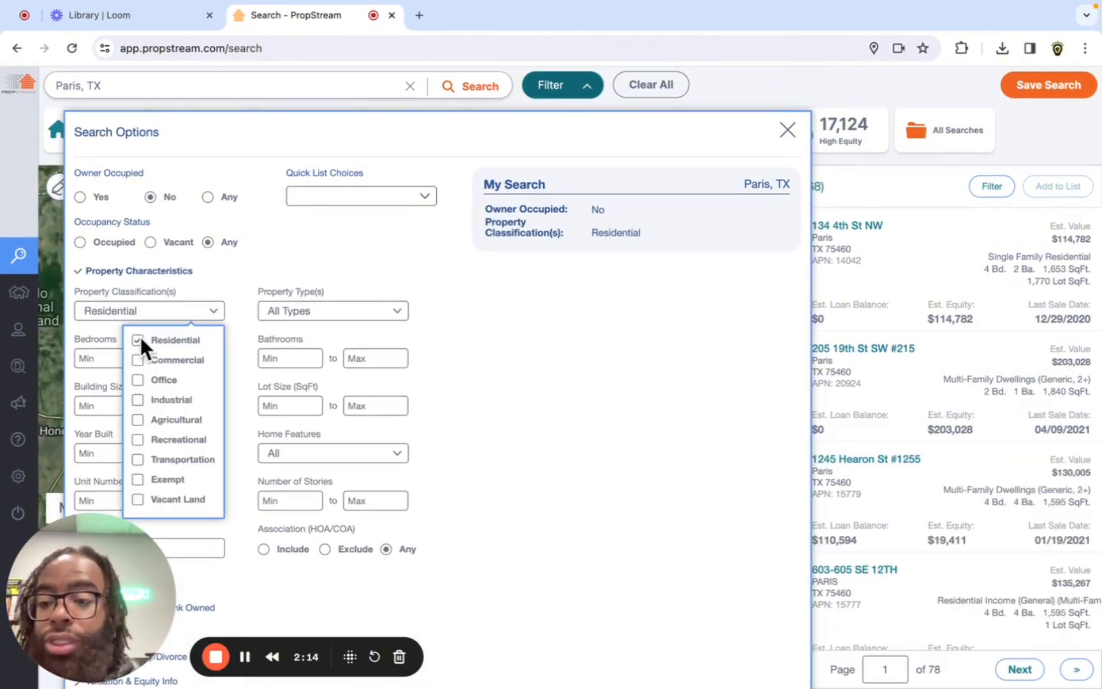
- Limit the property types to Single Family and Multi-Family 2-4
{"action": "left_click", "coordinate": [309, 312]}
{"action": "left_click", "coordinate": [196, 366]}
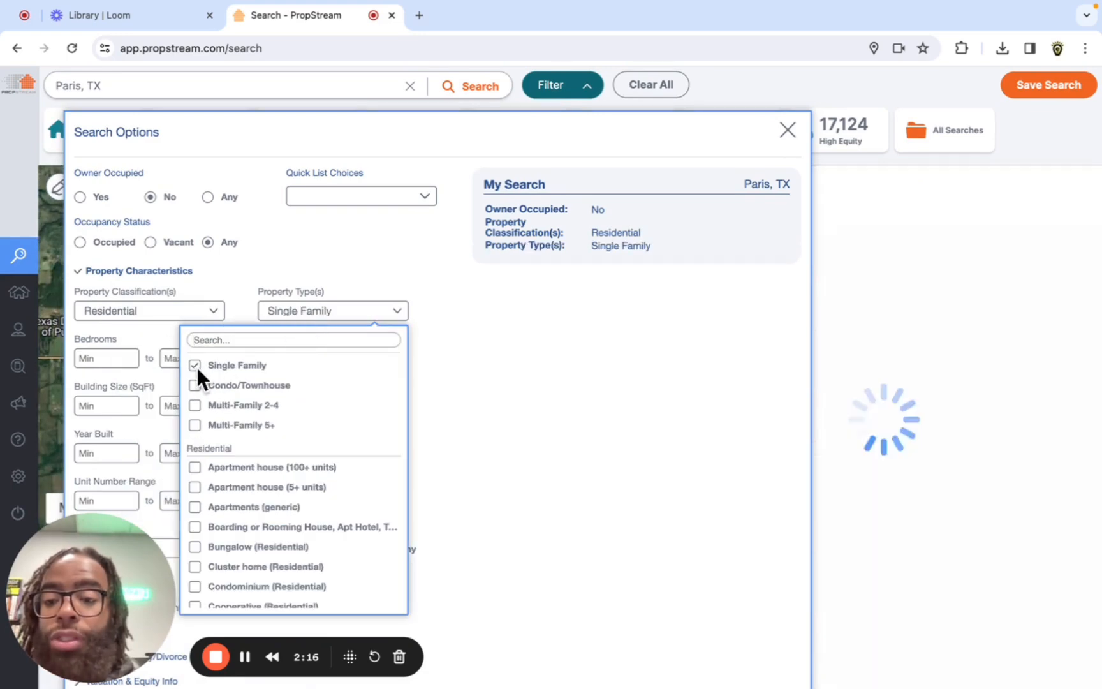
{"action": "left_click", "coordinate": [195, 404]}
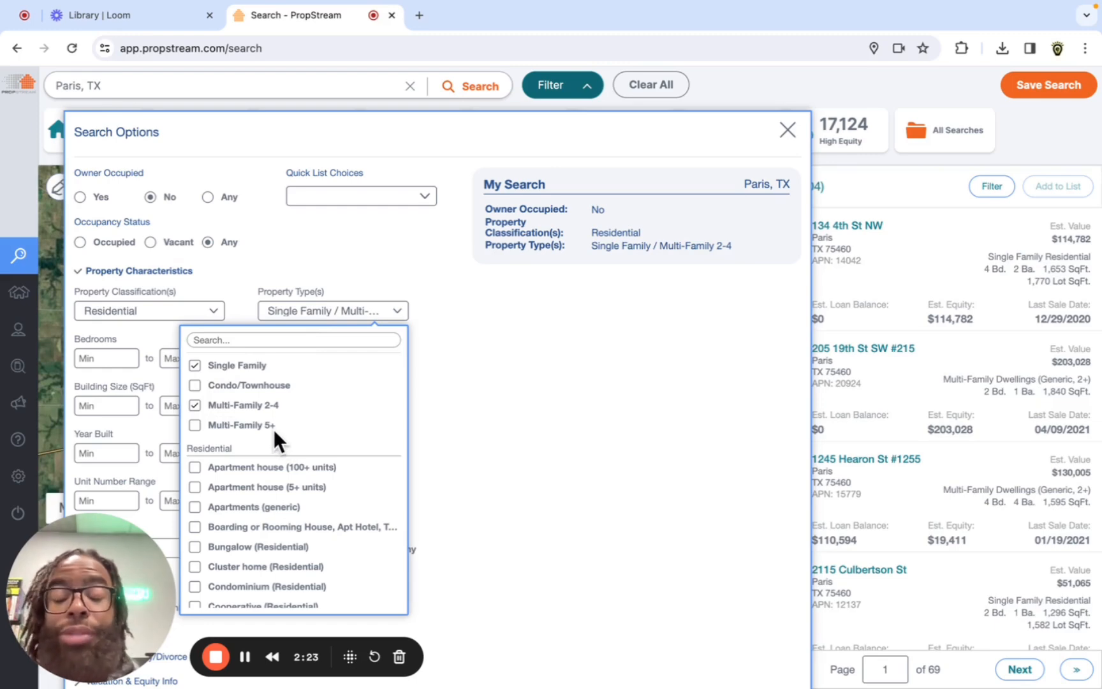
{"action": "left_click", "coordinate": [475, 375]}
{"action": "left_click_drag", "start_coordinate": [96, 562], "coordinate": [542, 645]}
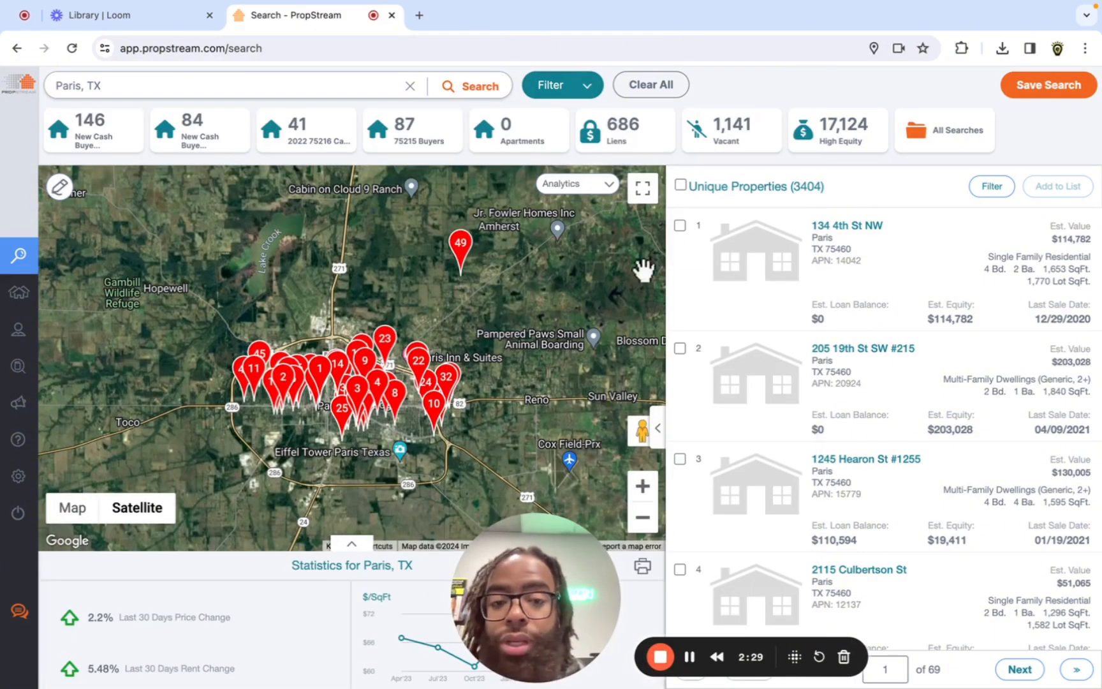
- In the property characteristics filter, set the maximum year built to 1960
{"action": "left_click", "coordinate": [580, 86]}
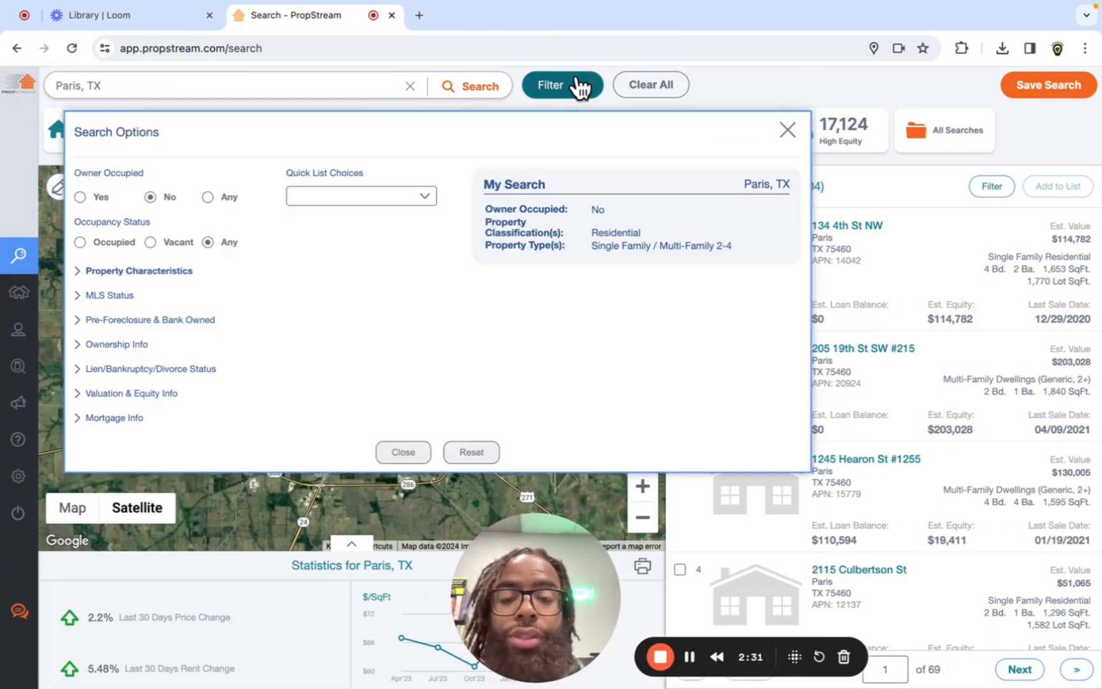
{"action": "left_click", "coordinate": [125, 271]}
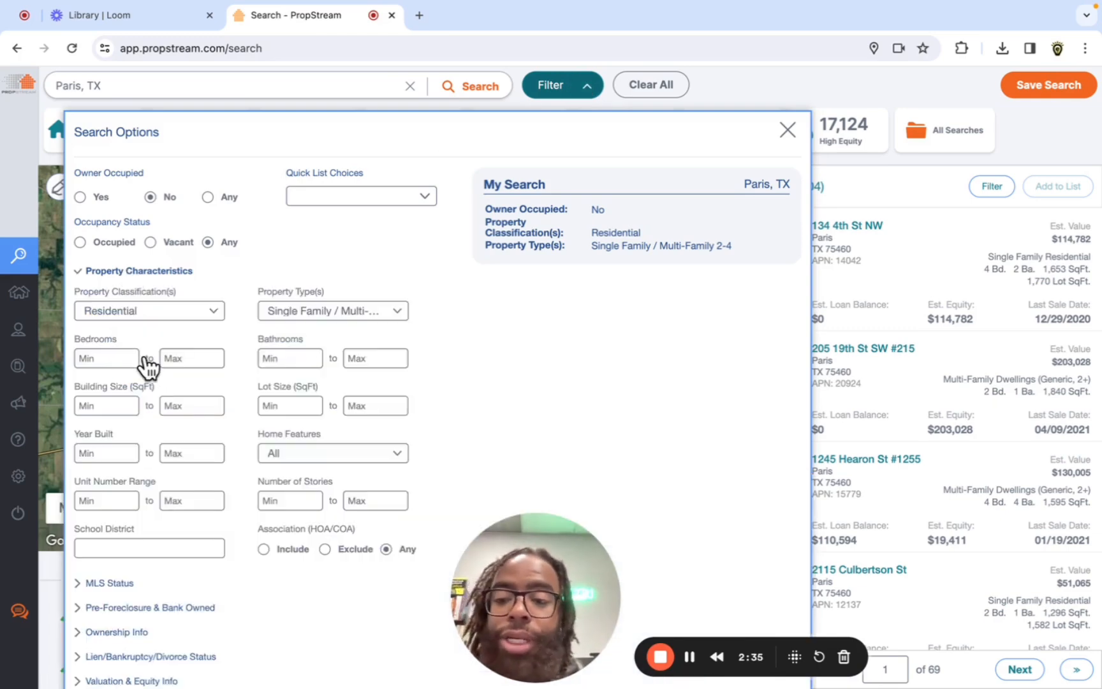
{"action": "left_click", "coordinate": [186, 451]}
{"action": "type", "text": "1960"}
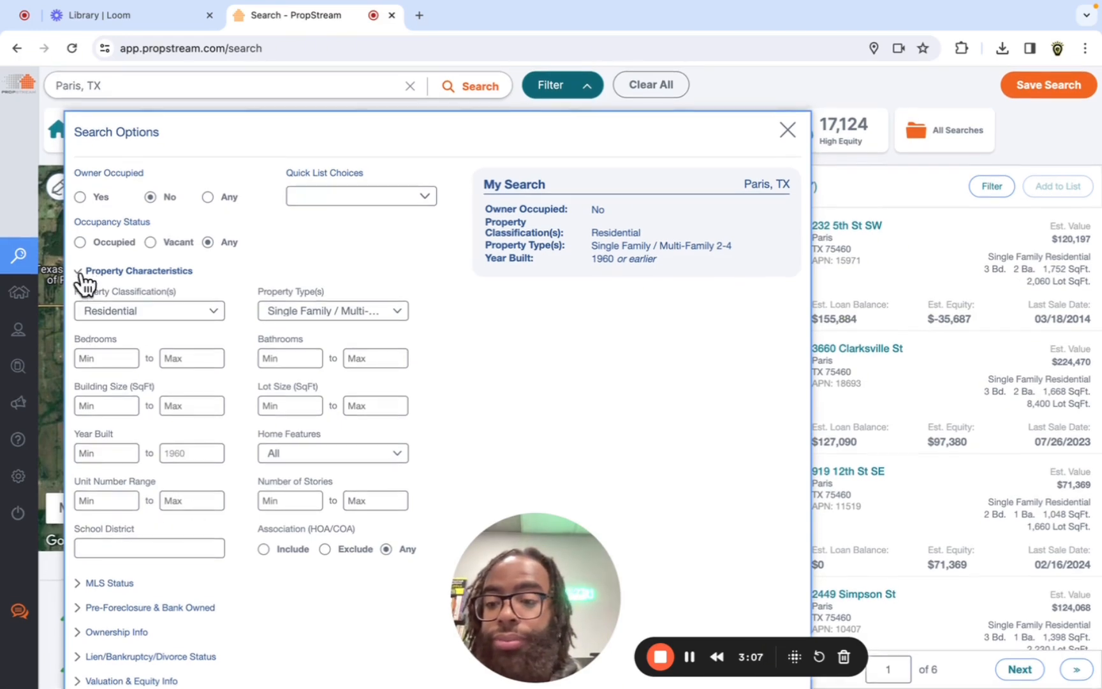
{"action": "left_click", "coordinate": [88, 274]}
- Set the On Market filter under MLS Status to No
{"action": "left_click", "coordinate": [104, 295]}
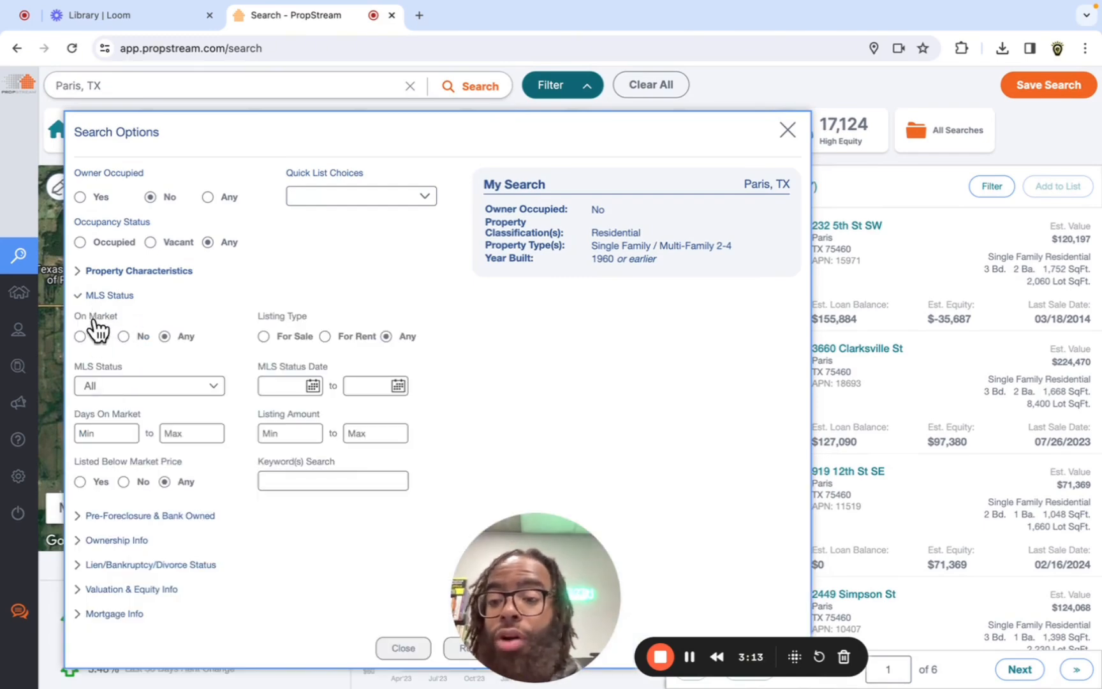
{"action": "left_click", "coordinate": [125, 335]}
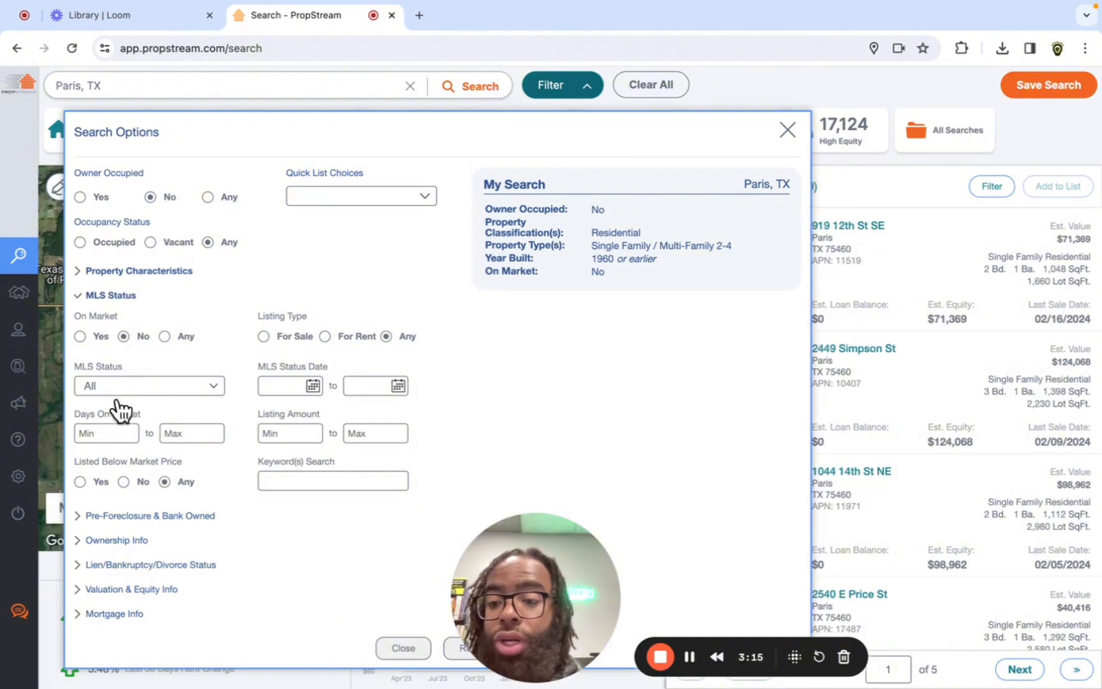
{"action": "left_click", "coordinate": [86, 297]}
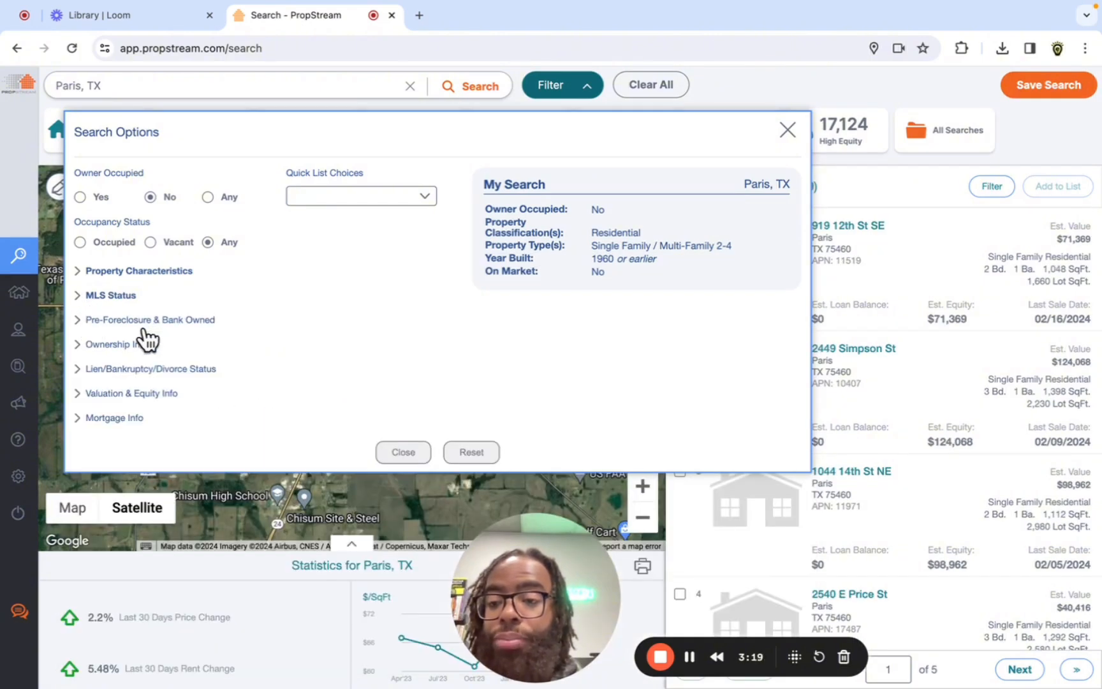
- In the ownership filters, set the minimum years of ownership to 10
{"action": "left_click", "coordinate": [99, 347]}
{"action": "left_click", "coordinate": [117, 385]}
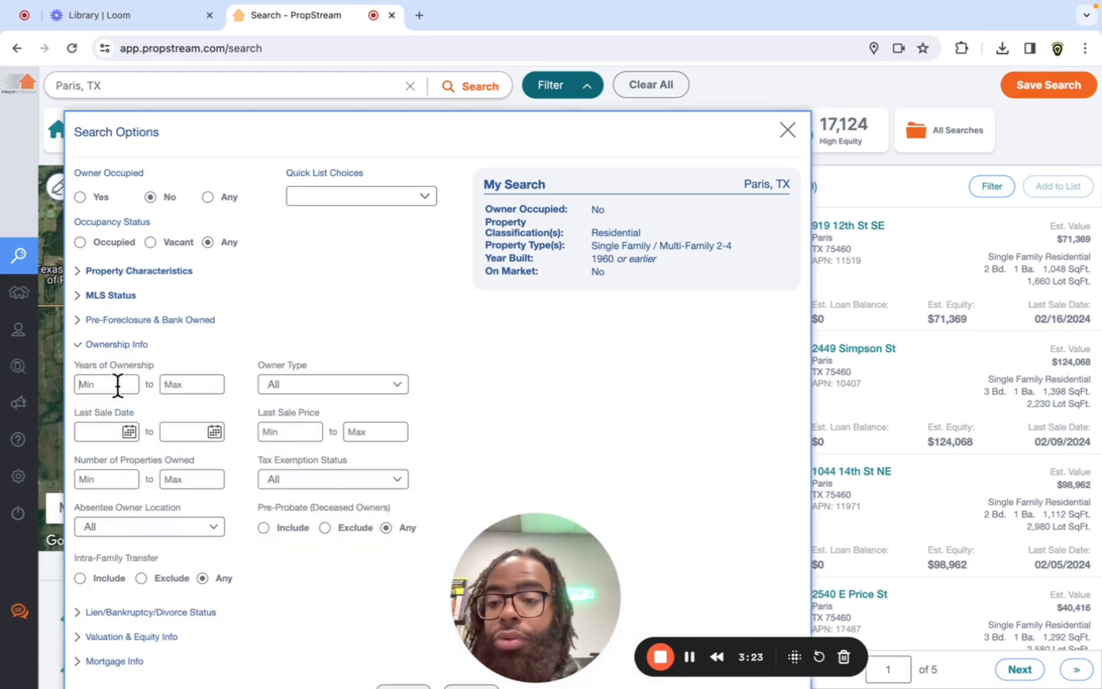
{"action": "type", "text": "10"}
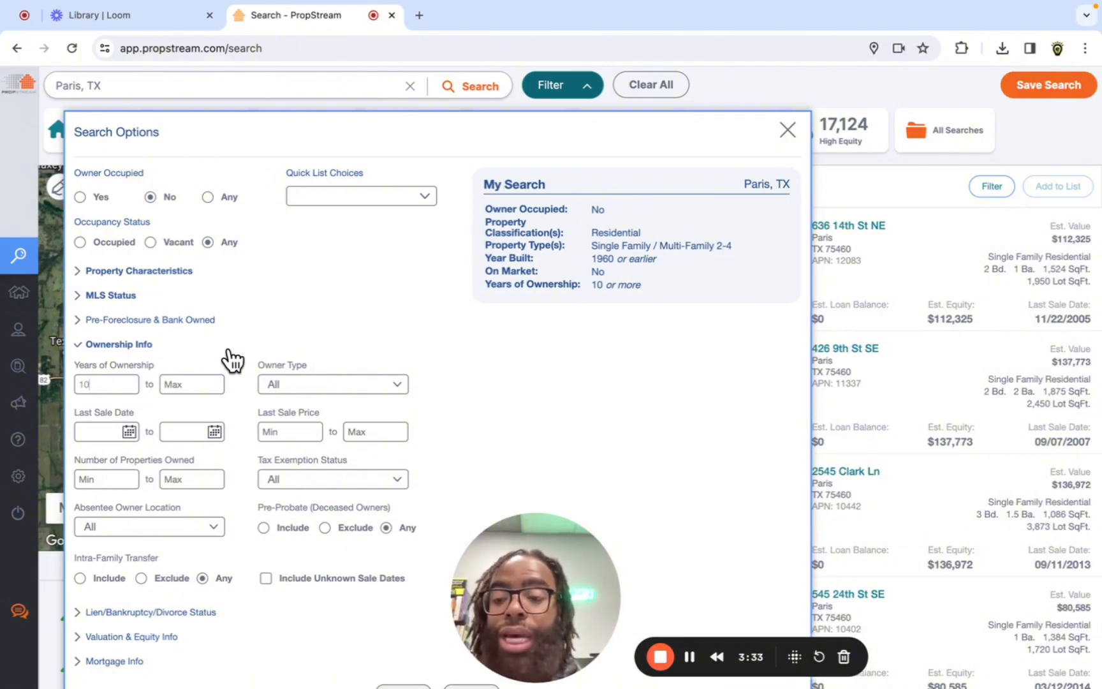
- Set the latest last sale date to 04/01/14 and close the search options
{"action": "left_click", "coordinate": [189, 432]}
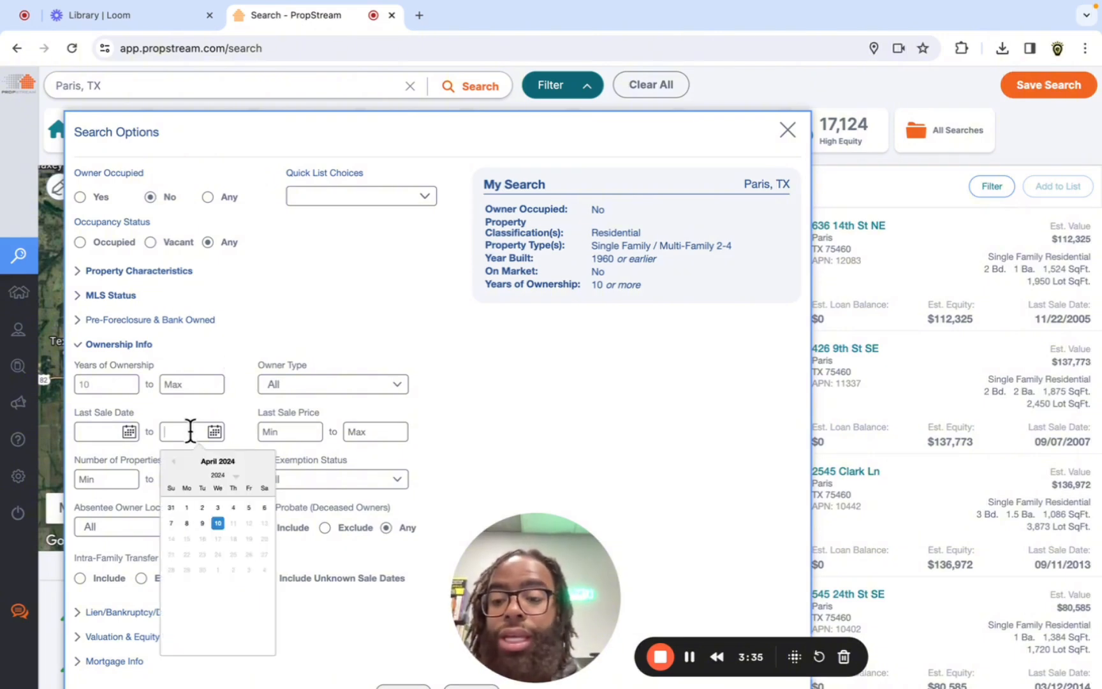
{"action": "left_click", "coordinate": [235, 477]}
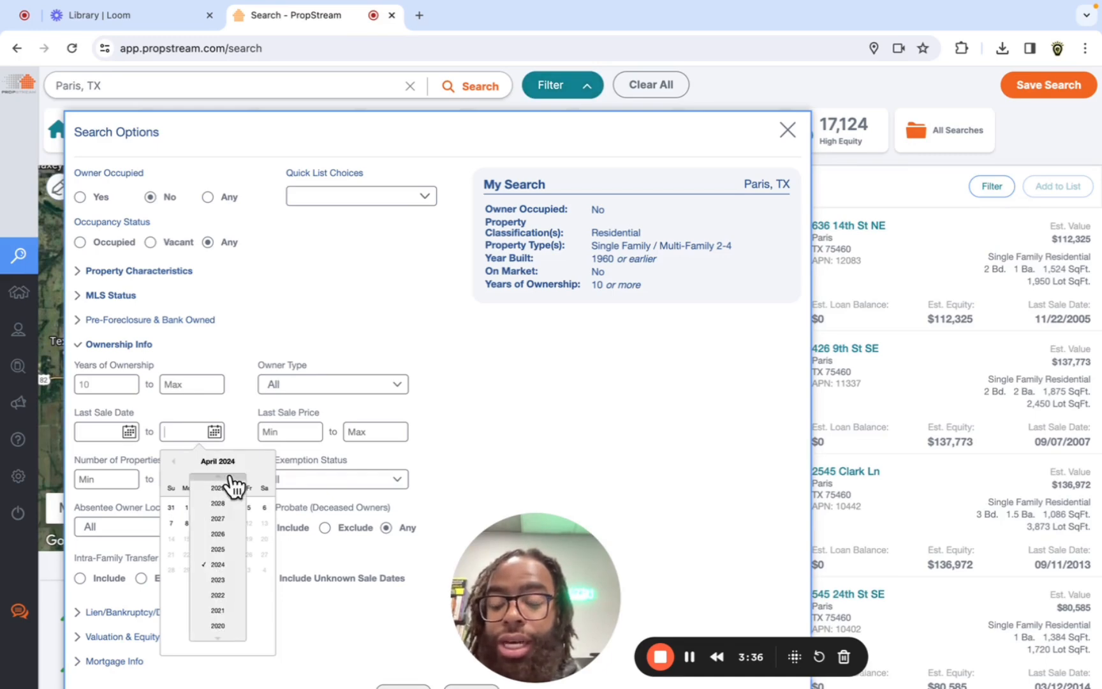
{"action": "left_click", "coordinate": [222, 637]}
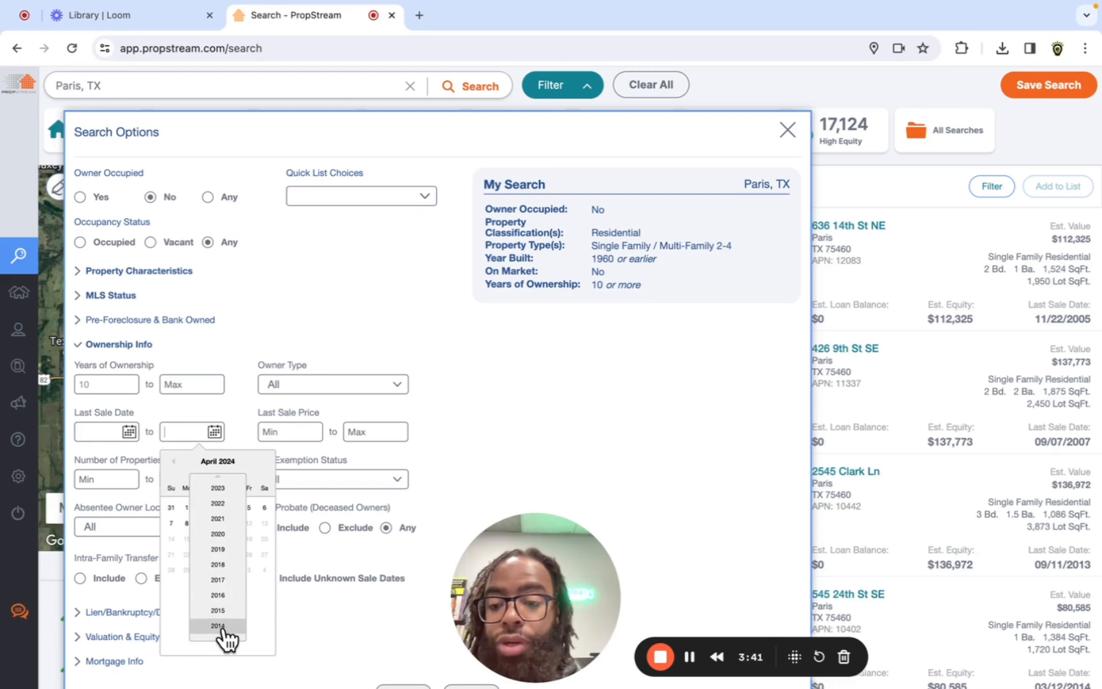
{"action": "left_click", "coordinate": [222, 628]}
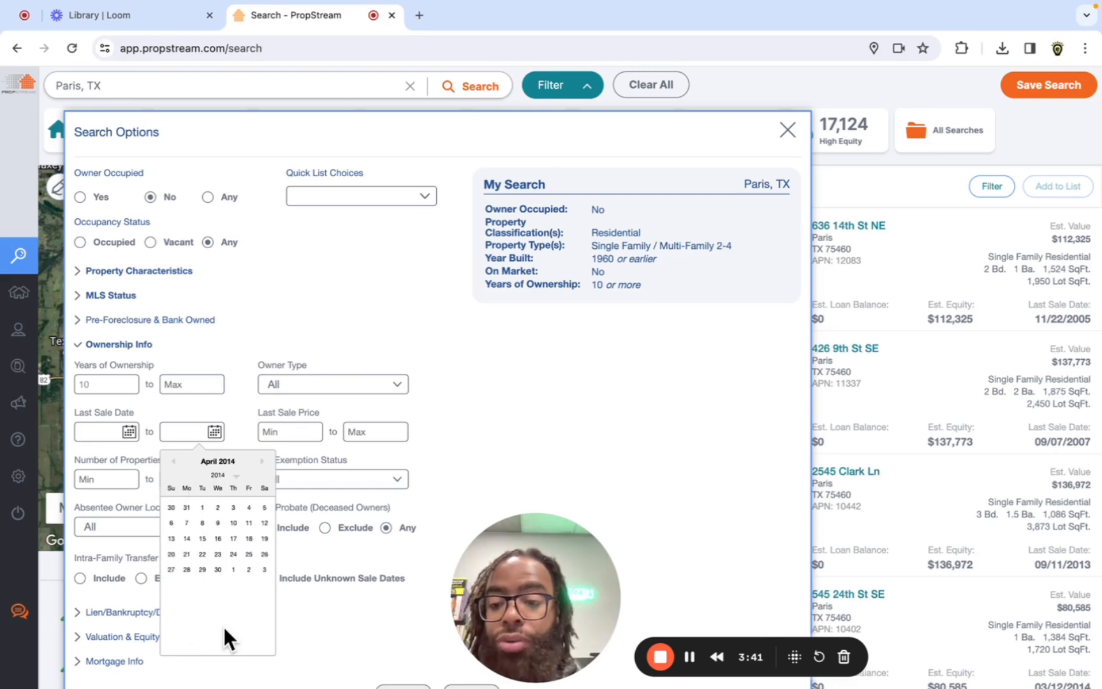
{"action": "left_click", "coordinate": [203, 508]}
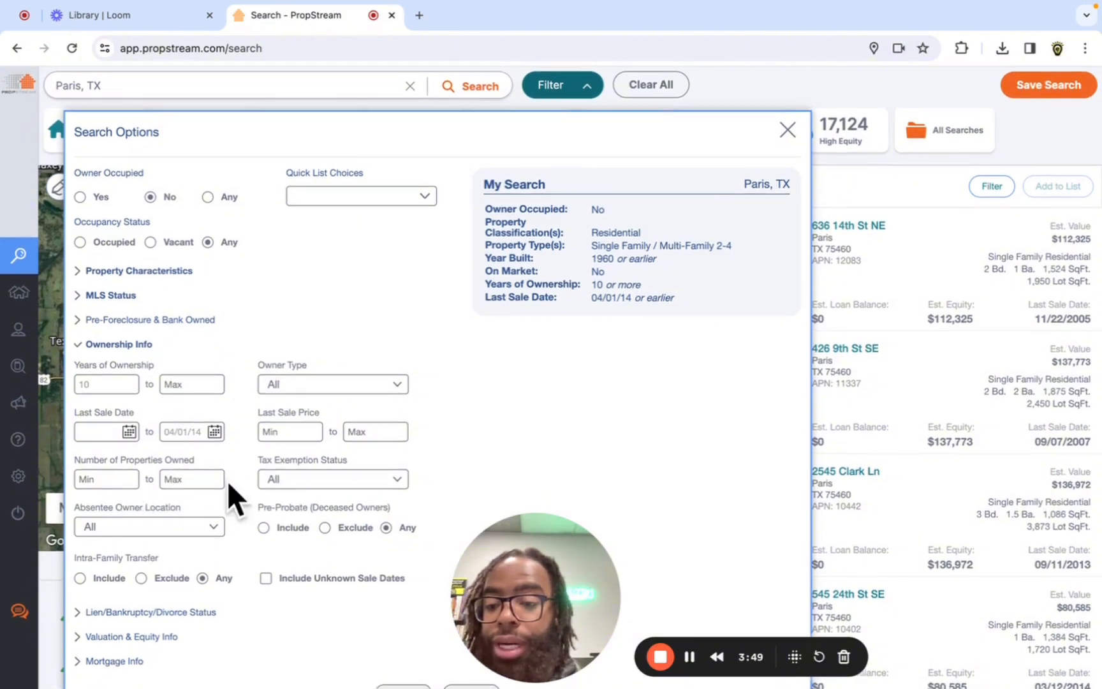
{"action": "left_click", "coordinate": [97, 346]}
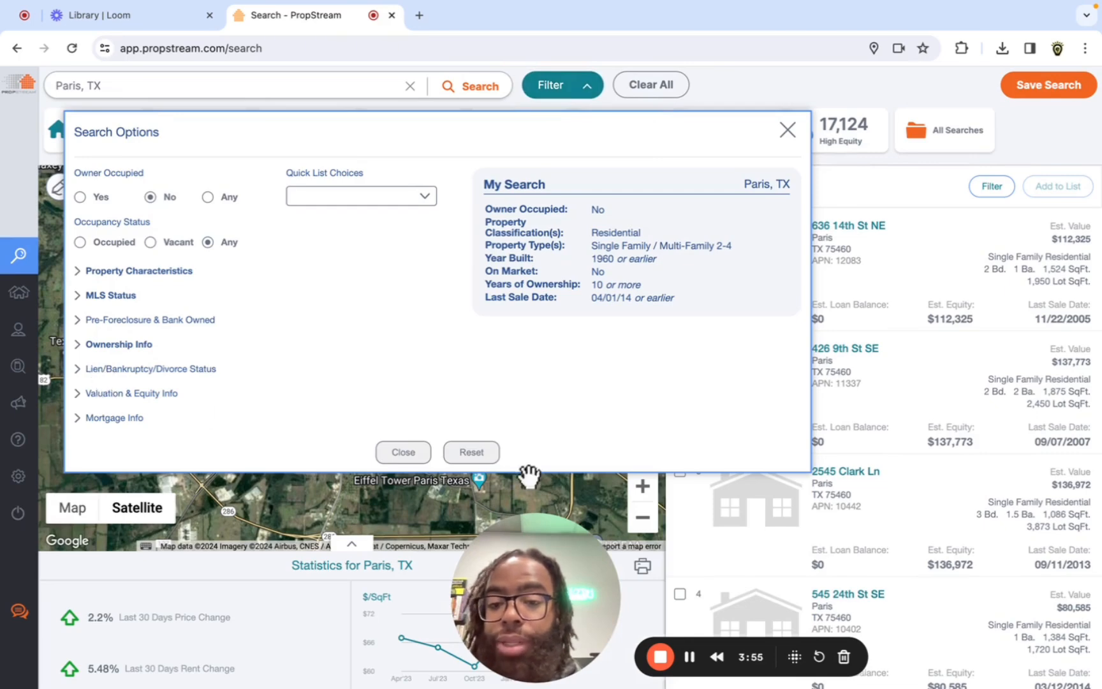
{"action": "left_click", "coordinate": [792, 130]}
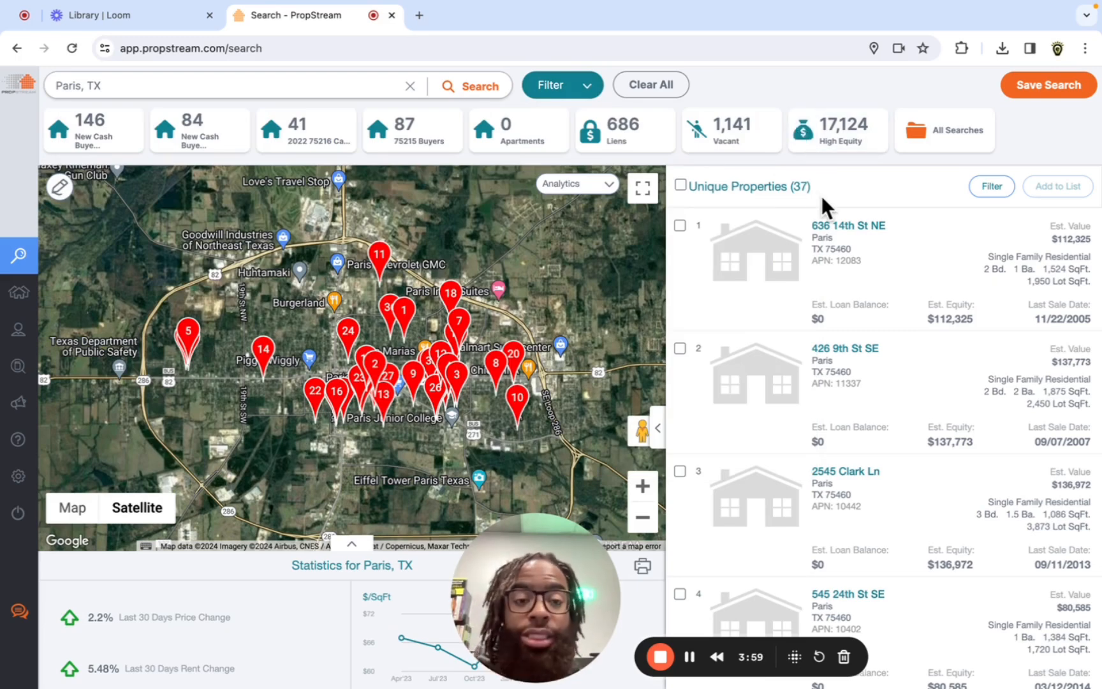
- Open the first property in the results, review its value, debt, equity and ownership details, and close it
{"action": "left_click_drag", "start_coordinate": [563, 582], "coordinate": [173, 590]}
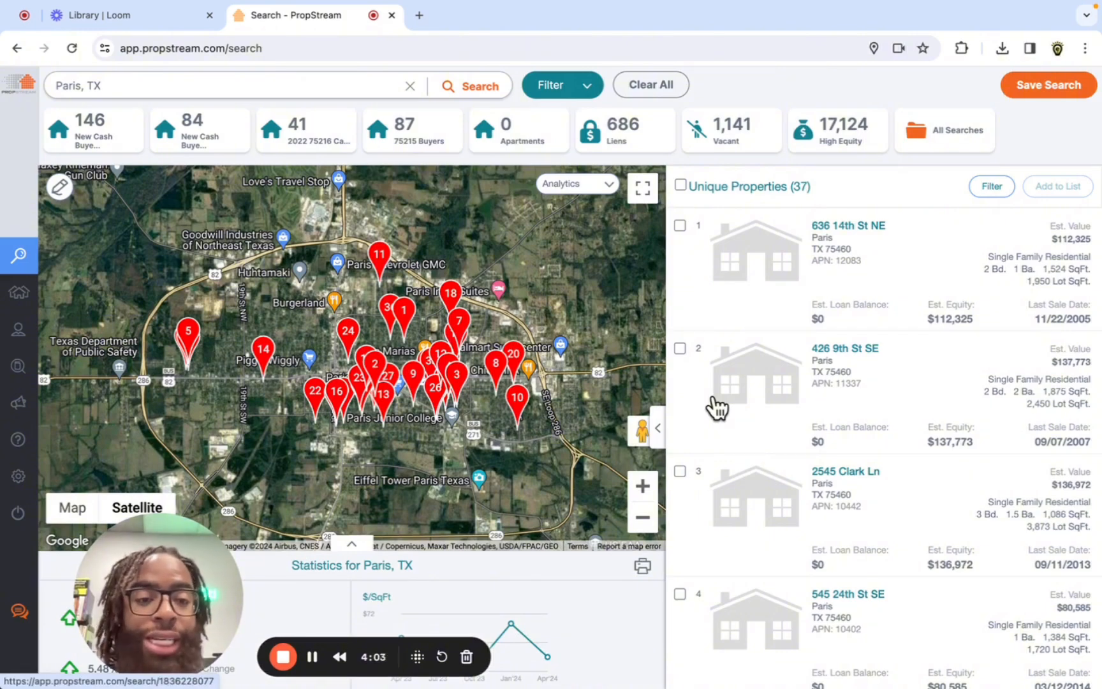
{"action": "left_click", "coordinate": [846, 227]}
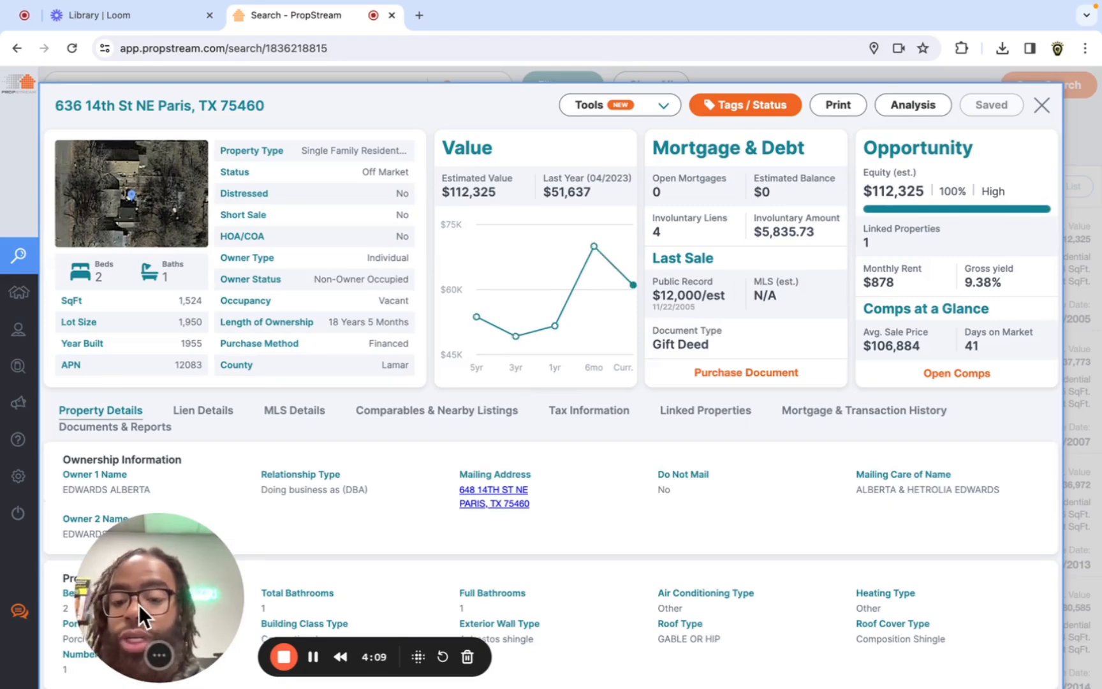
{"action": "left_click_drag", "start_coordinate": [138, 605], "coordinate": [291, 623]}
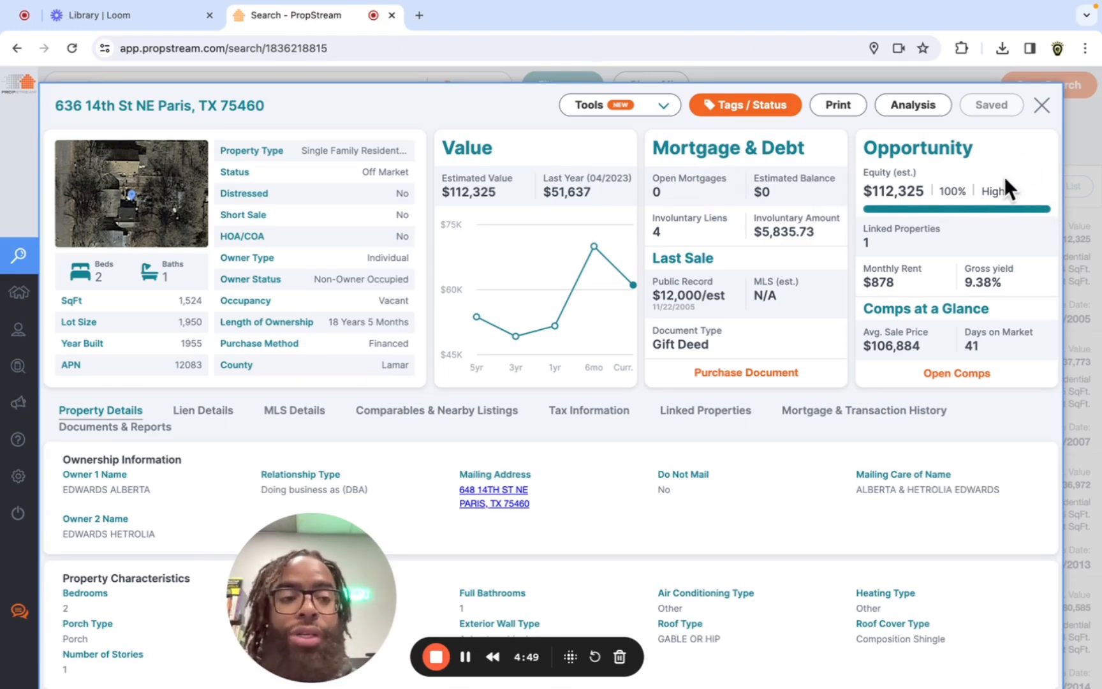
{"action": "left_click", "coordinate": [1041, 109]}
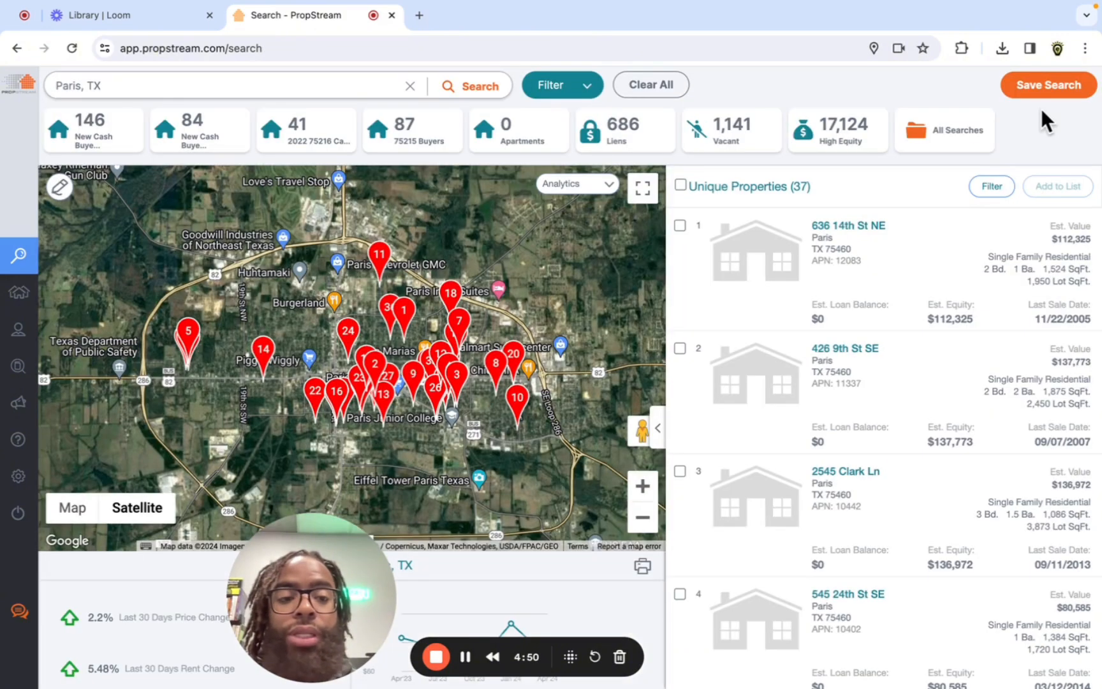
- Open the second property in the results, review its ownership information and the owner's linked properties portfolio, and close it
{"action": "left_click", "coordinate": [850, 349]}
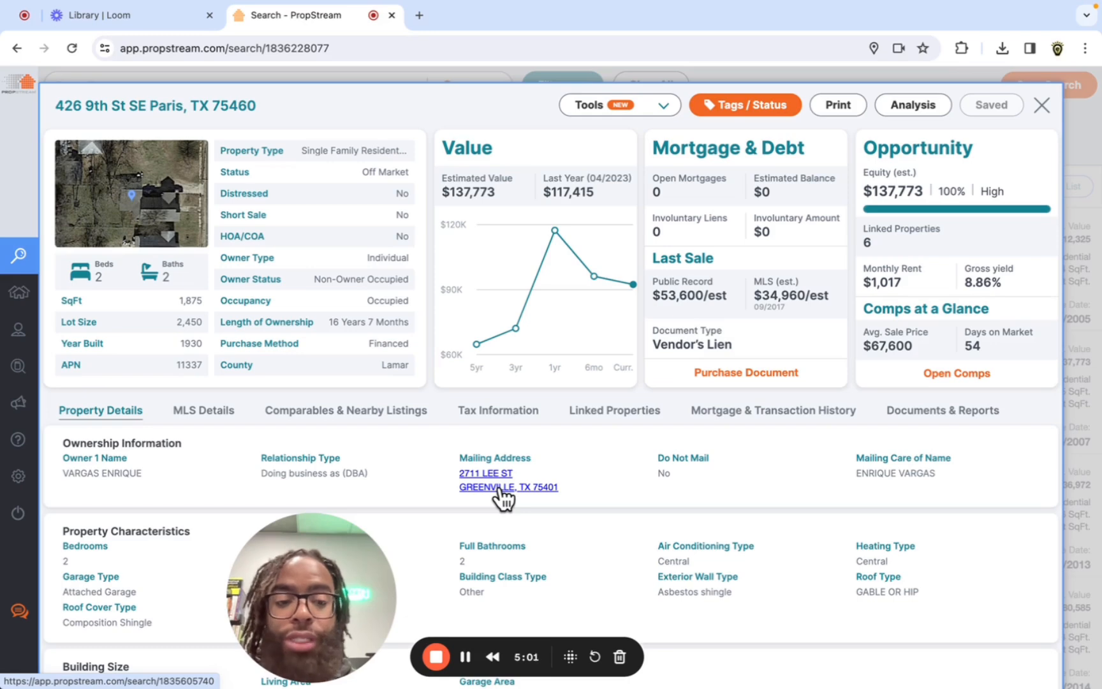
{"action": "left_click", "coordinate": [644, 414]}
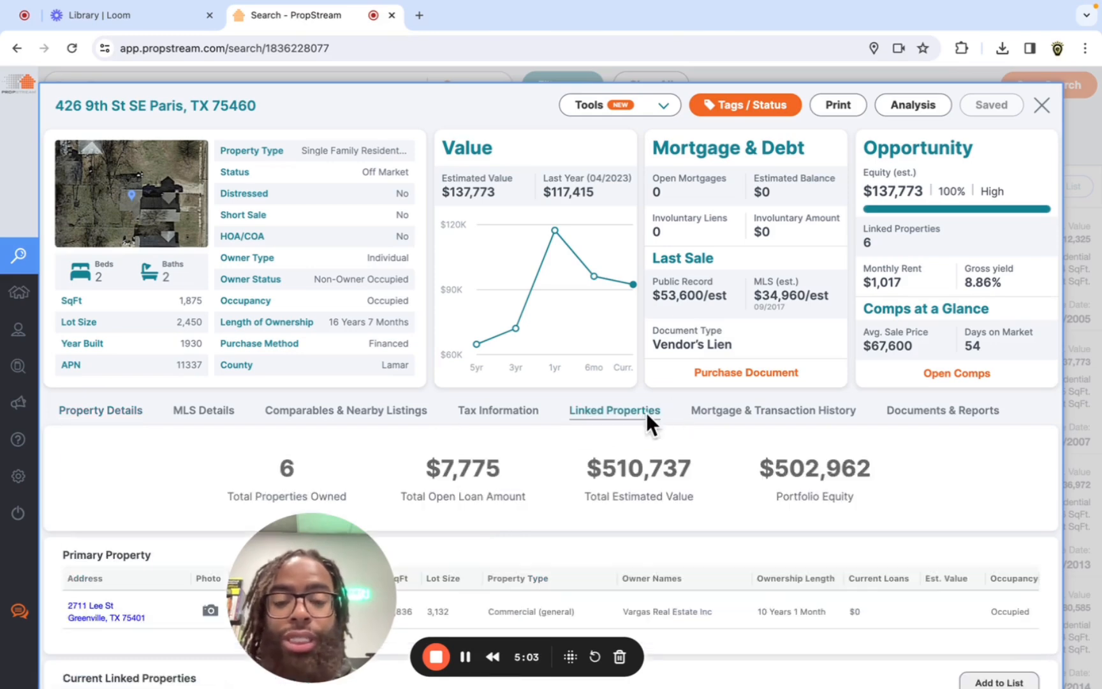
{"action": "left_click_drag", "start_coordinate": [355, 536], "coordinate": [211, 351]}
{"action": "left_click_drag", "start_coordinate": [202, 404], "coordinate": [291, 278]}
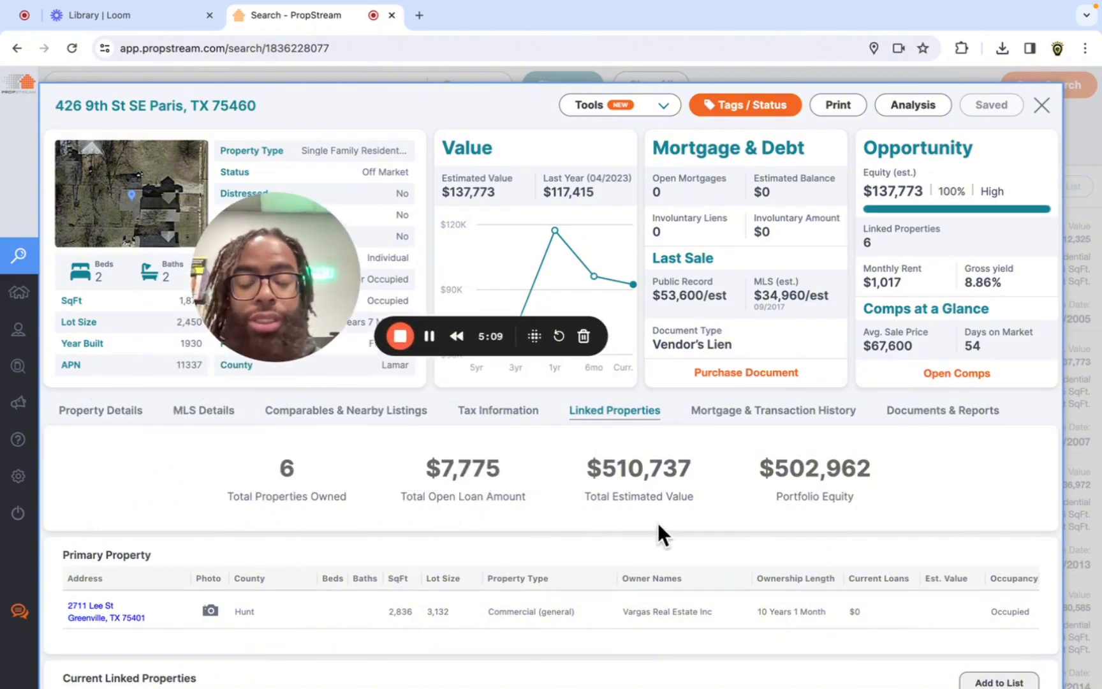
{"action": "scroll", "coordinate": [658, 522], "scroll_direction": "down", "scroll_amount": 3}
{"action": "scroll", "coordinate": [657, 522], "scroll_direction": "down", "scroll_amount": 3}
{"action": "scroll", "coordinate": [658, 522], "scroll_direction": "up", "scroll_amount": 5}
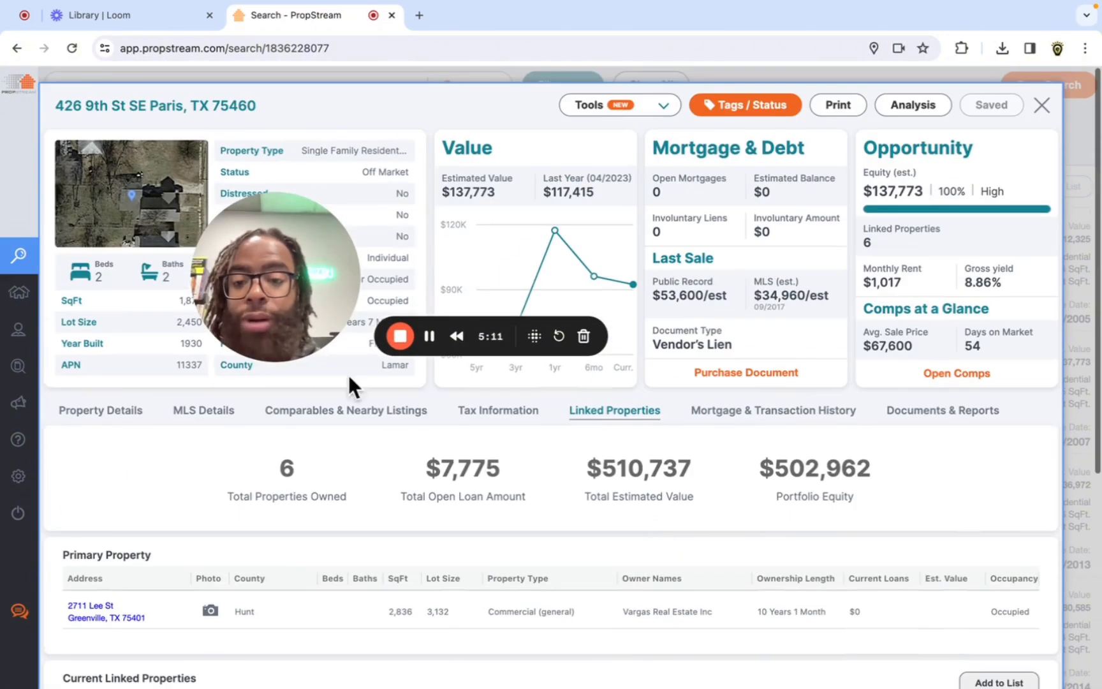
{"action": "left_click_drag", "start_coordinate": [301, 321], "coordinate": [266, 591]}
{"action": "scroll", "coordinate": [637, 517], "scroll_direction": "down", "scroll_amount": 1}
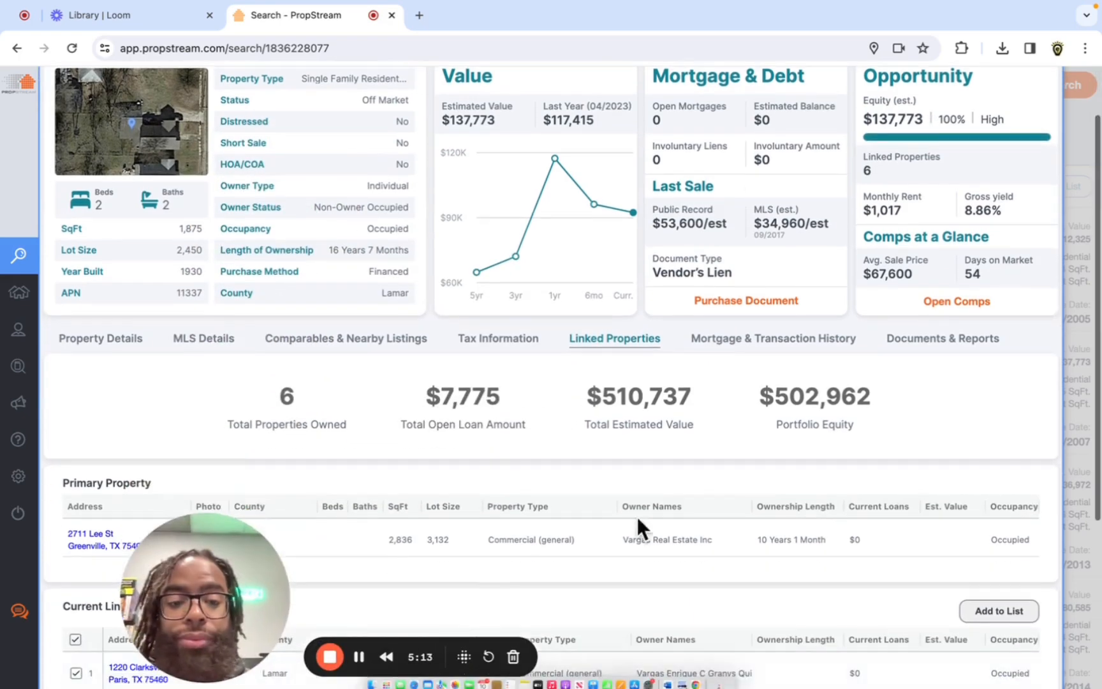
{"action": "scroll", "coordinate": [1015, 179], "scroll_direction": "up", "scroll_amount": 2}
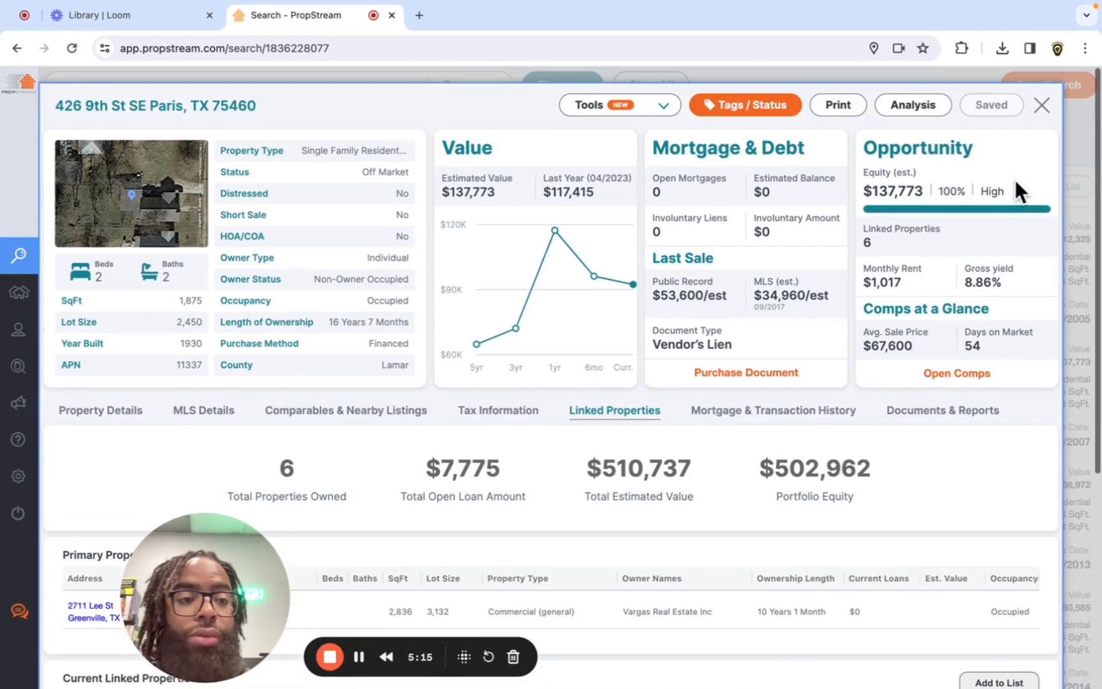
{"action": "left_click", "coordinate": [1044, 107]}
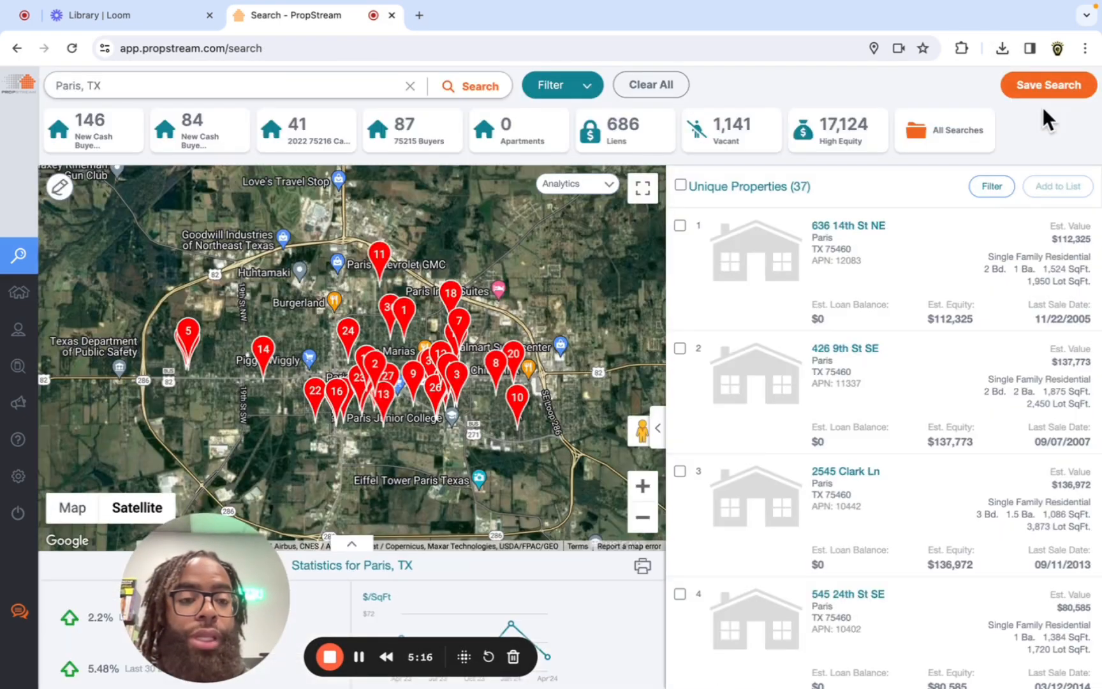
- Select all the properties in the search results and open the option to add them to a marketing list
{"action": "left_click", "coordinate": [681, 184]}
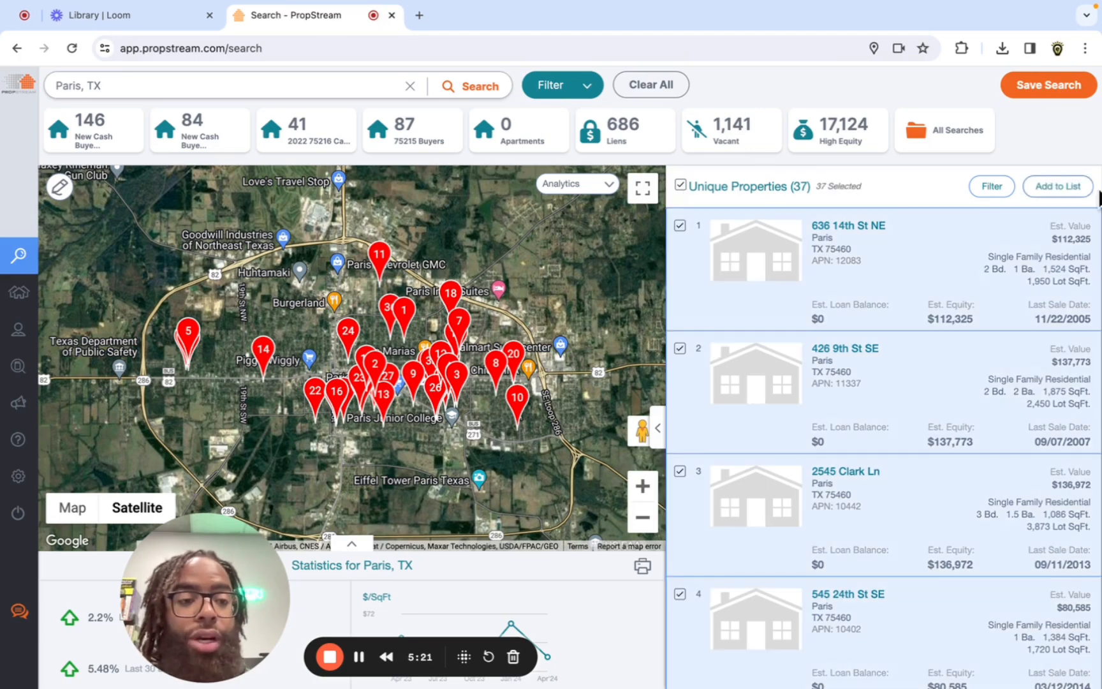
{"action": "left_click", "coordinate": [1060, 188]}
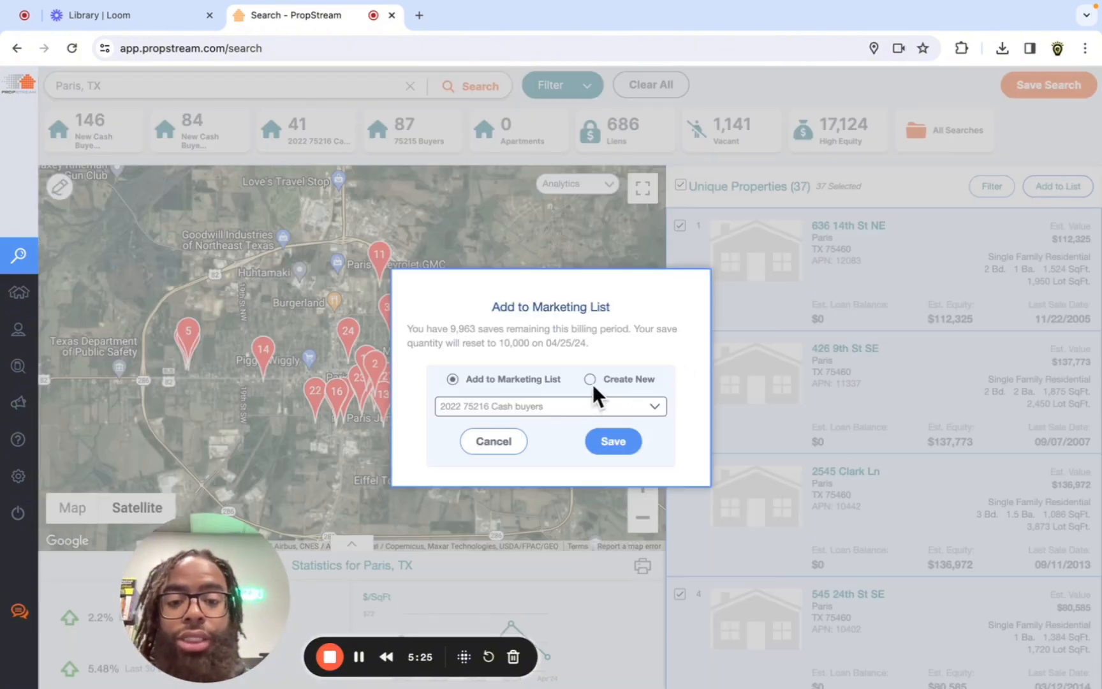
- Look through the existing marketing lists available as a destination for the selected properties, without choosing one
{"action": "left_click", "coordinate": [586, 407]}
{"action": "scroll", "coordinate": [581, 505], "scroll_direction": "down", "scroll_amount": 10}
{"action": "scroll", "coordinate": [581, 505], "scroll_direction": "down", "scroll_amount": 15}
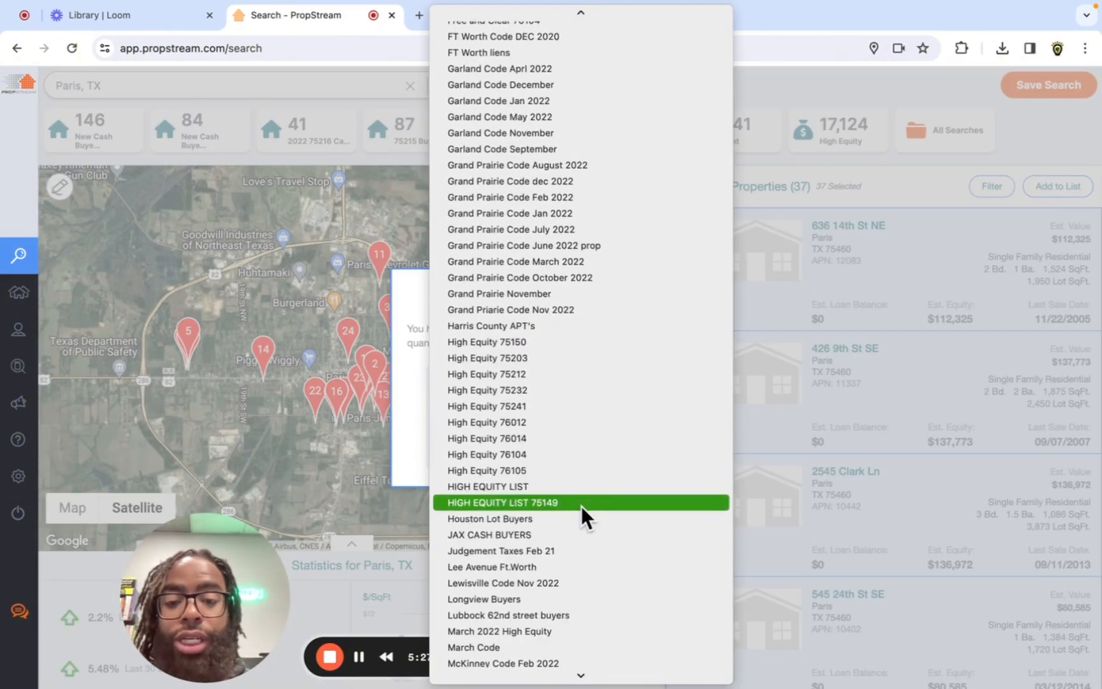
{"action": "scroll", "coordinate": [581, 505], "scroll_direction": "up", "scroll_amount": 4}
{"action": "scroll", "coordinate": [581, 505], "scroll_direction": "down", "scroll_amount": 3}
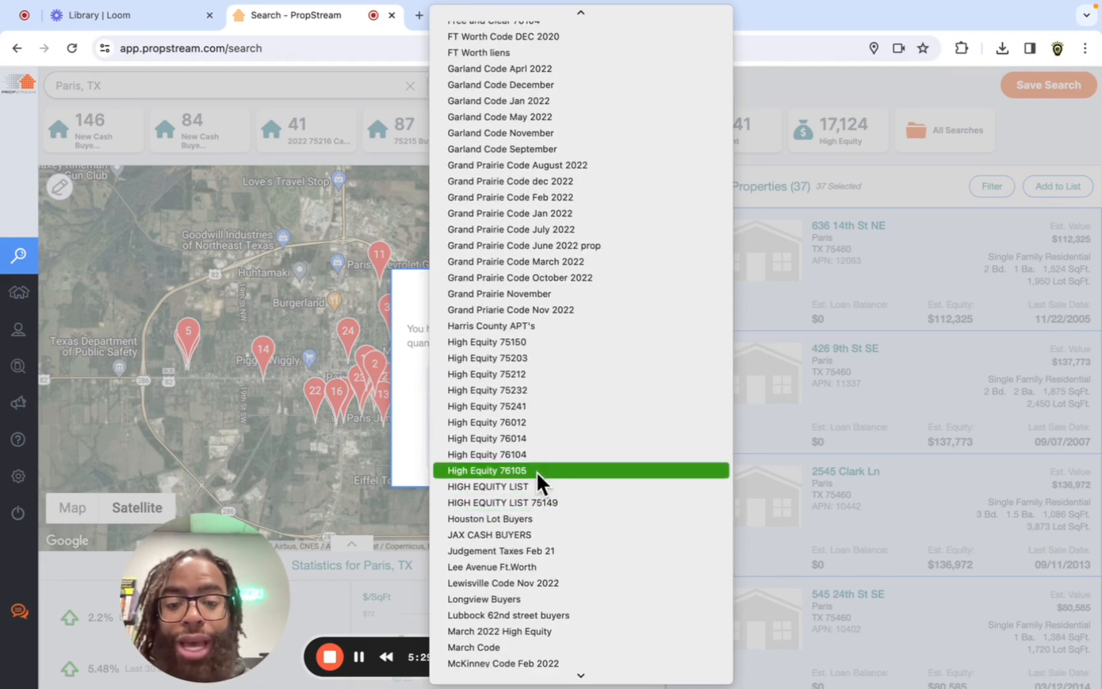
{"action": "scroll", "coordinate": [560, 540], "scroll_direction": "down", "scroll_amount": 10}
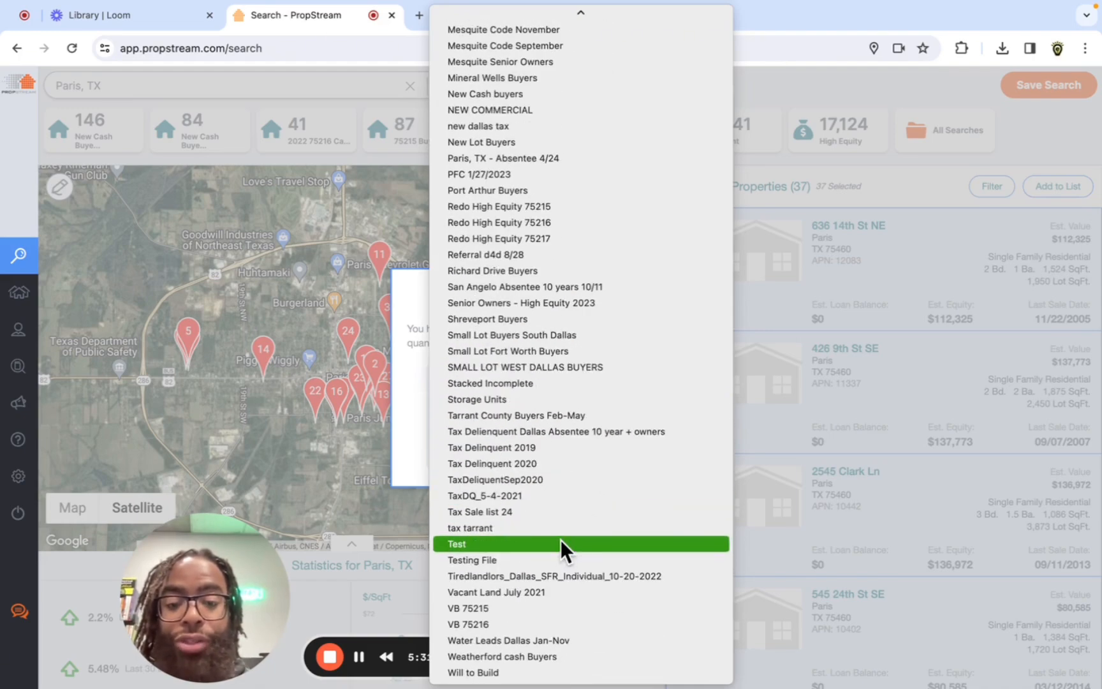
{"action": "scroll", "coordinate": [561, 539], "scroll_direction": "up", "scroll_amount": 20}
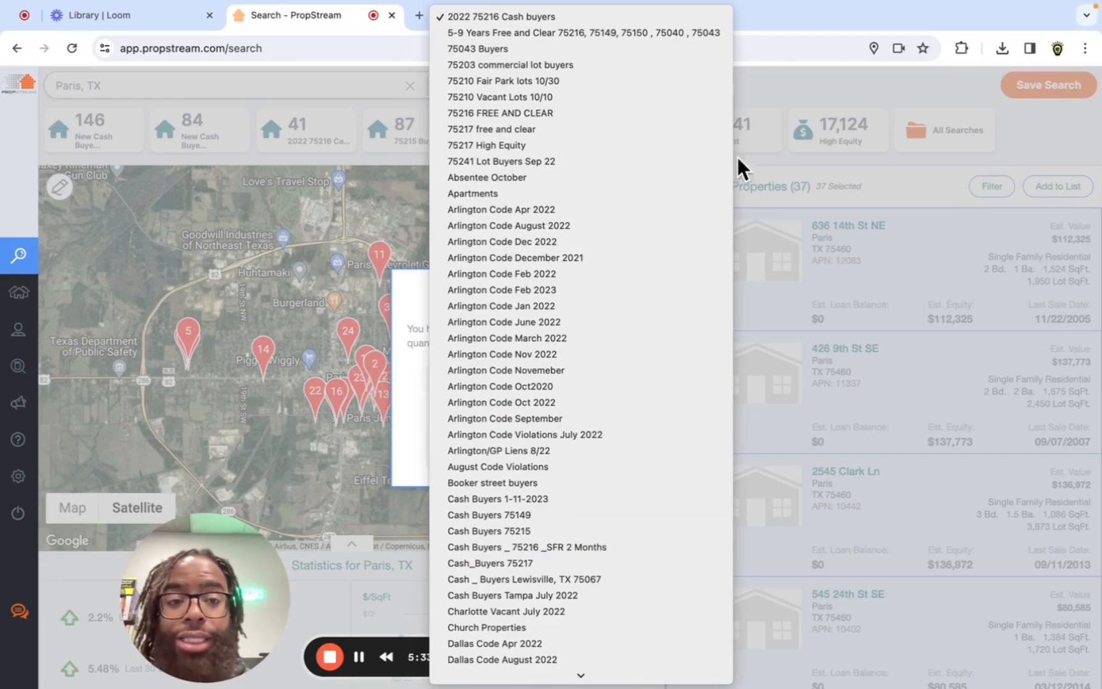
{"action": "left_click", "coordinate": [780, 94]}
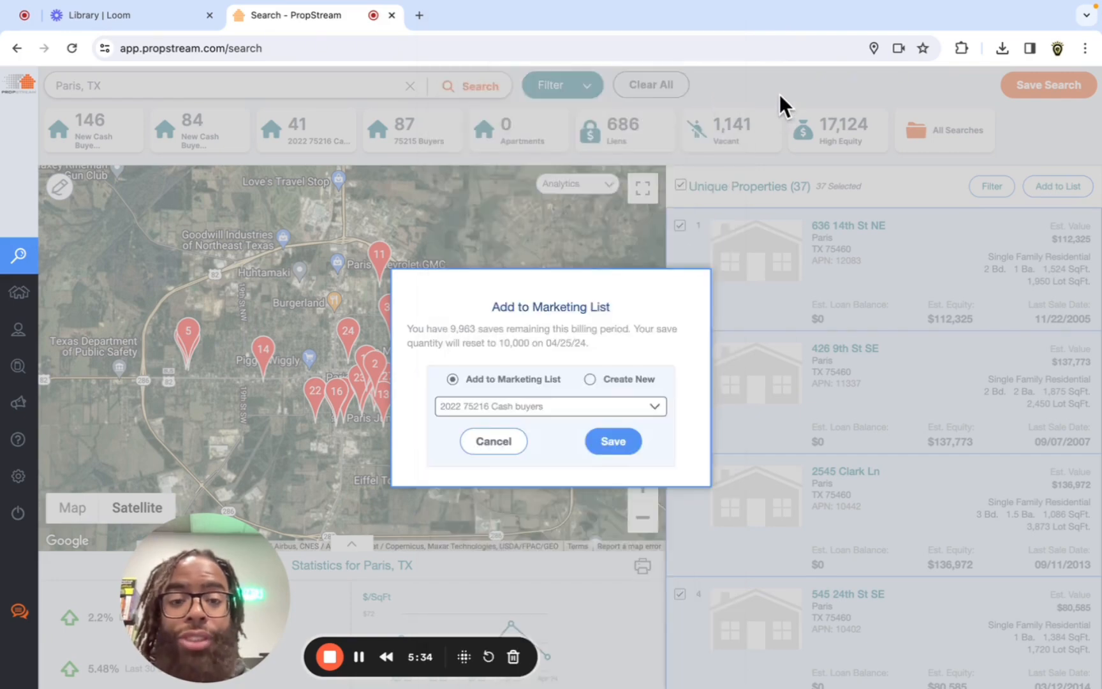
- Save the selected properties to a new marketing list named "Paris, TX - Absentee 4/24" and dismiss the confirmation
{"action": "left_click", "coordinate": [590, 378]}
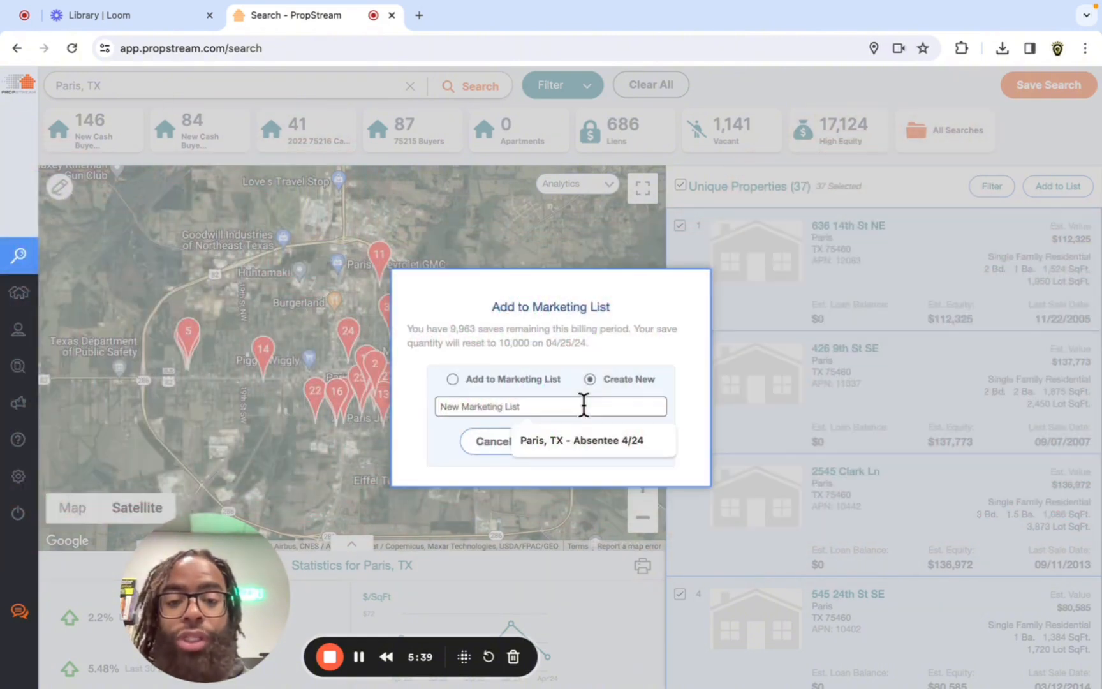
{"action": "left_click", "coordinate": [578, 445]}
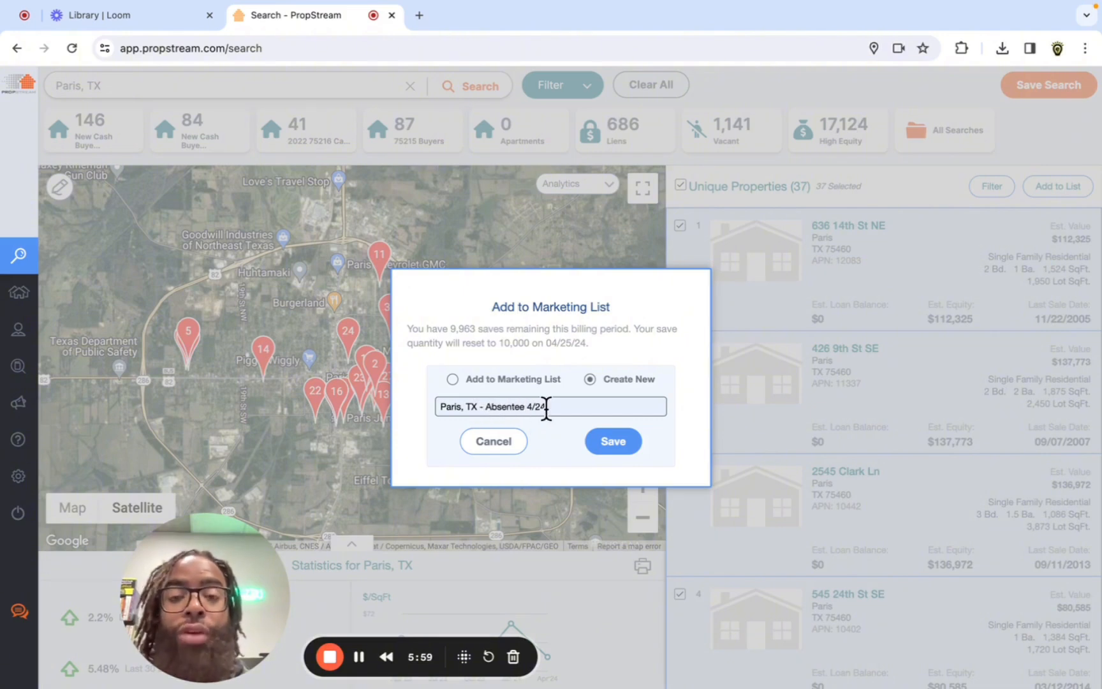
{"action": "left_click", "coordinate": [604, 434]}
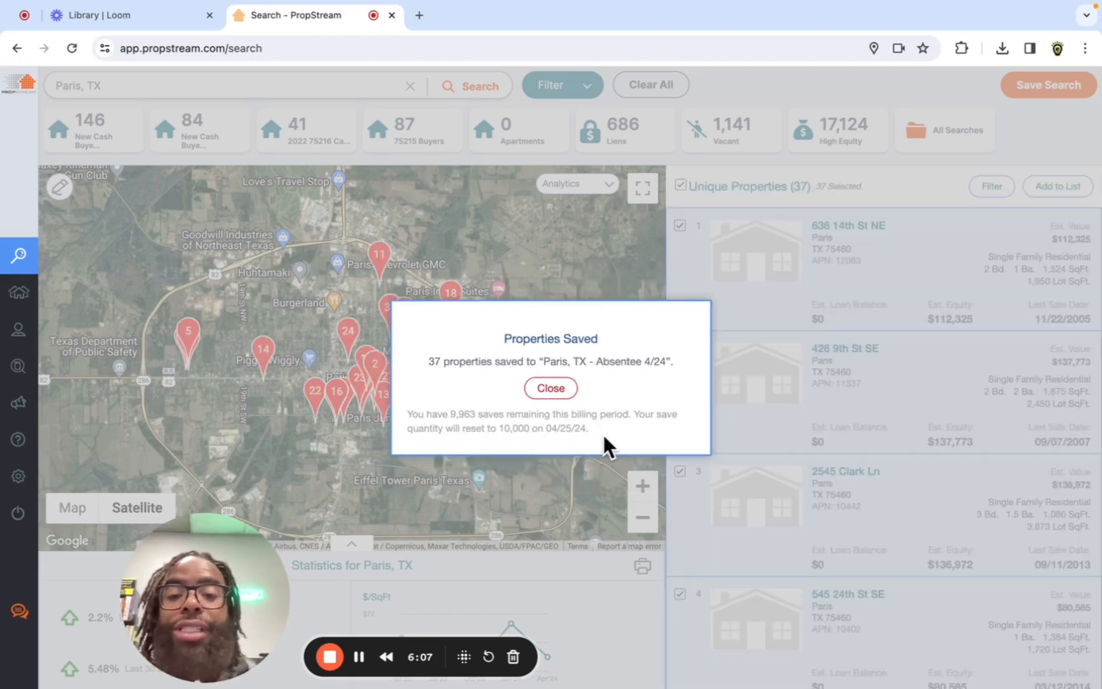
{"action": "left_click", "coordinate": [564, 390]}
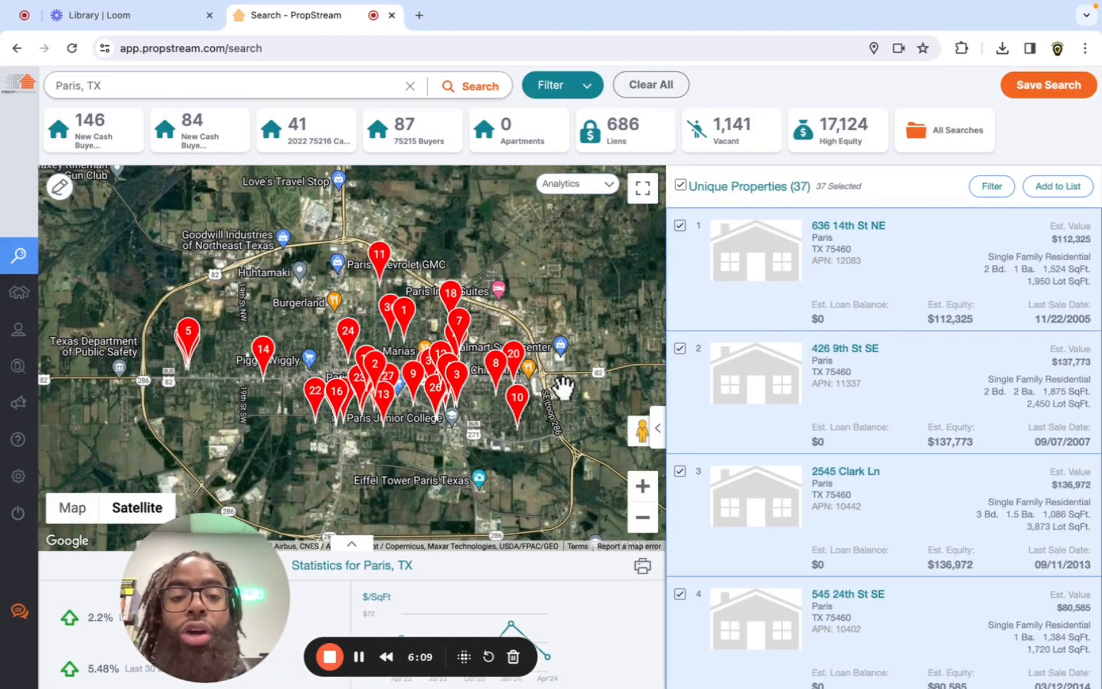